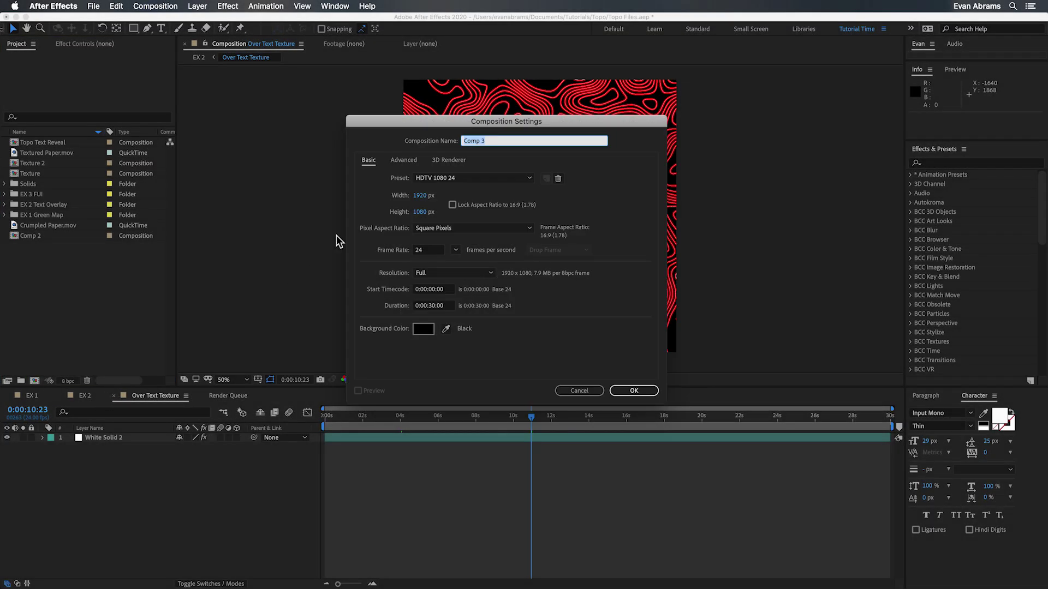
Step: Create a composition named Topo Texture using the Film (4K) preset
left_click(424, 179)
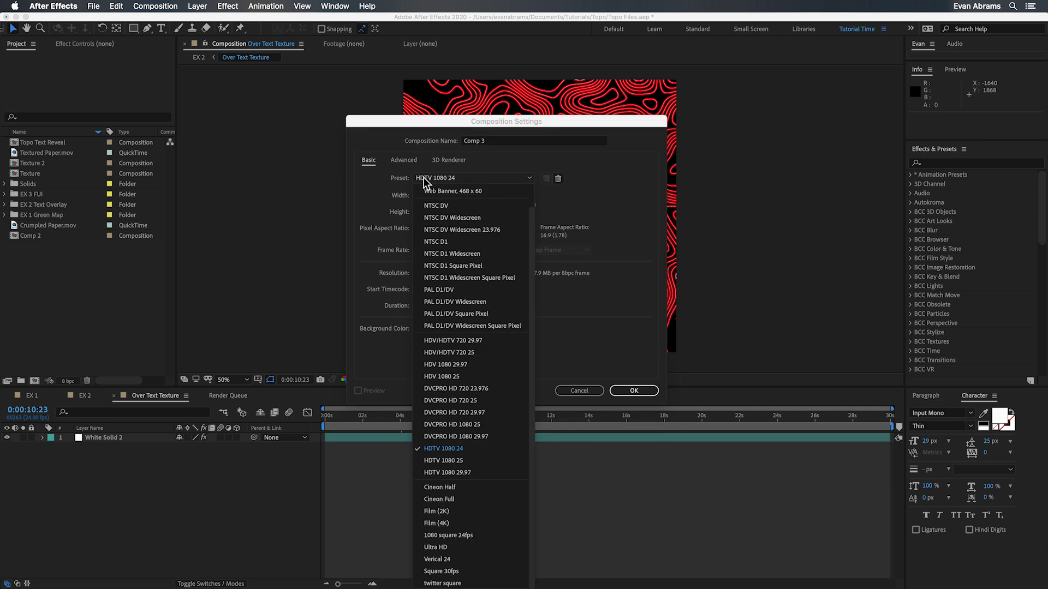
left_click(447, 523)
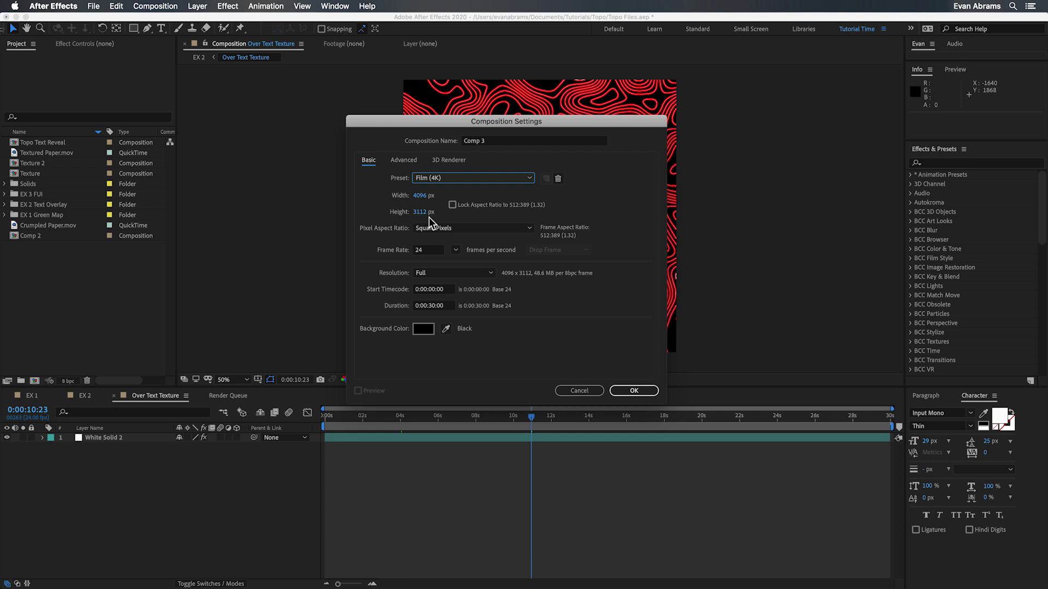
left_click(492, 144)
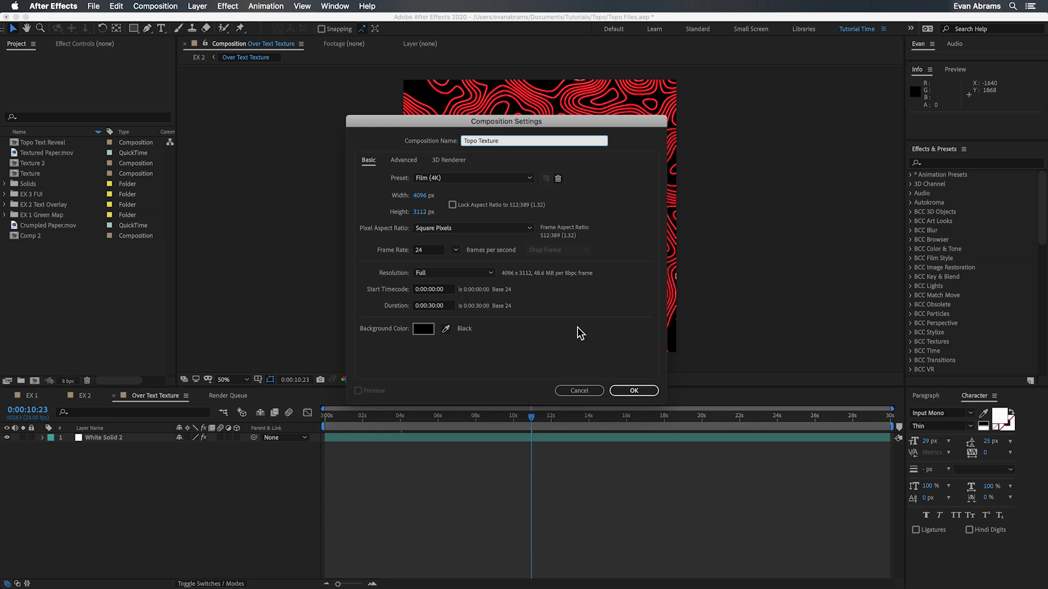
left_click(624, 395)
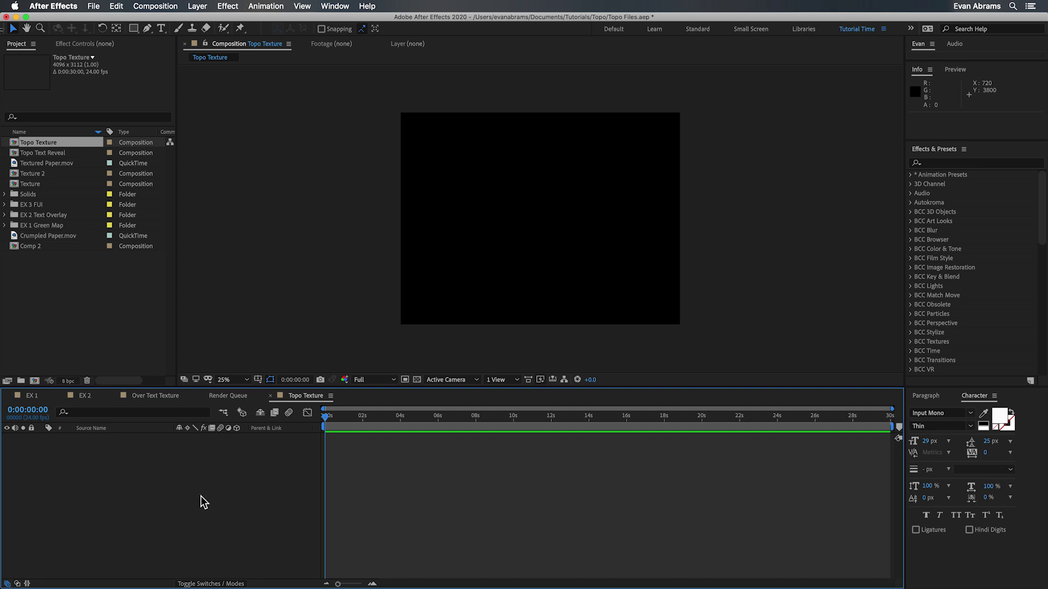
Step: Add a full-frame solid in bright magenta-red to the Topo Texture composition
right_click(152, 479)
mouse_move(335, 475)
left_click(346, 498)
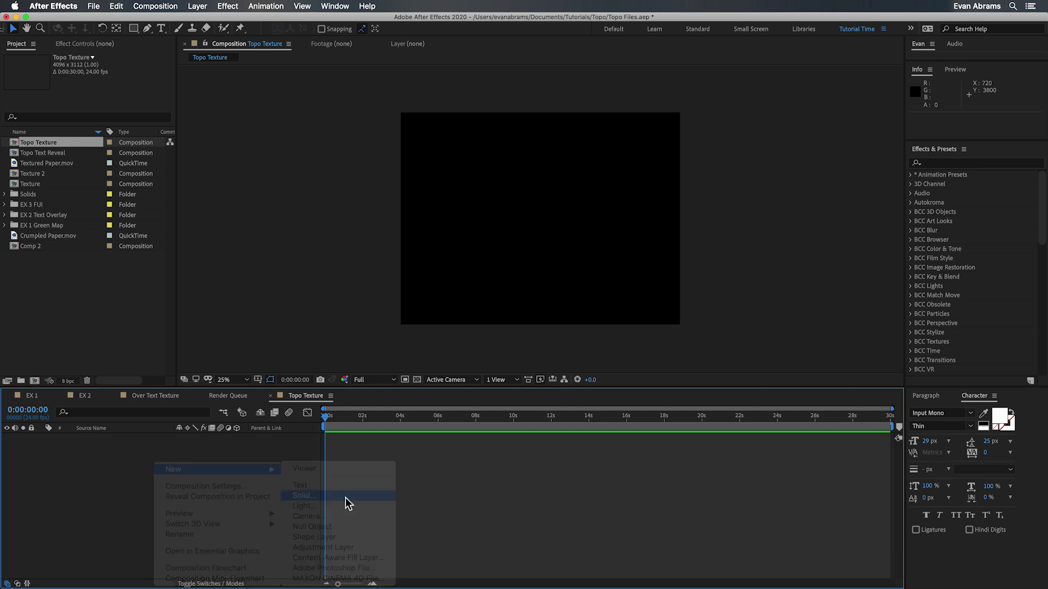
left_click(662, 342)
left_click(662, 249)
left_click(718, 245)
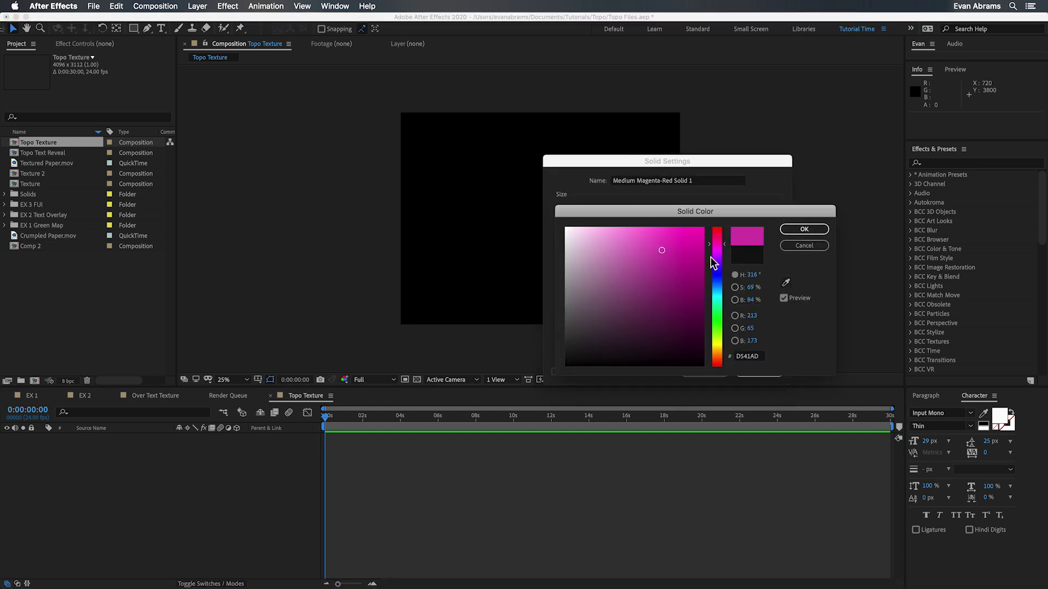
left_click(698, 230)
left_click(790, 229)
left_click(759, 370)
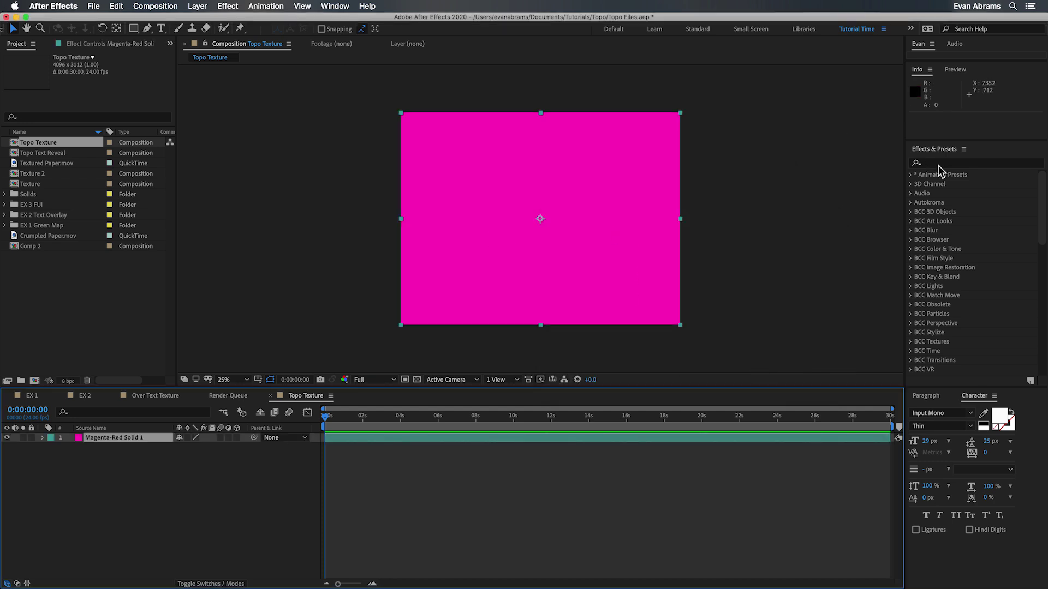
Step: Apply the Fractal Noise effect to the magenta solid and raise its contrast to 505
left_click(939, 164)
type("Fractal")
double_click(961, 240)
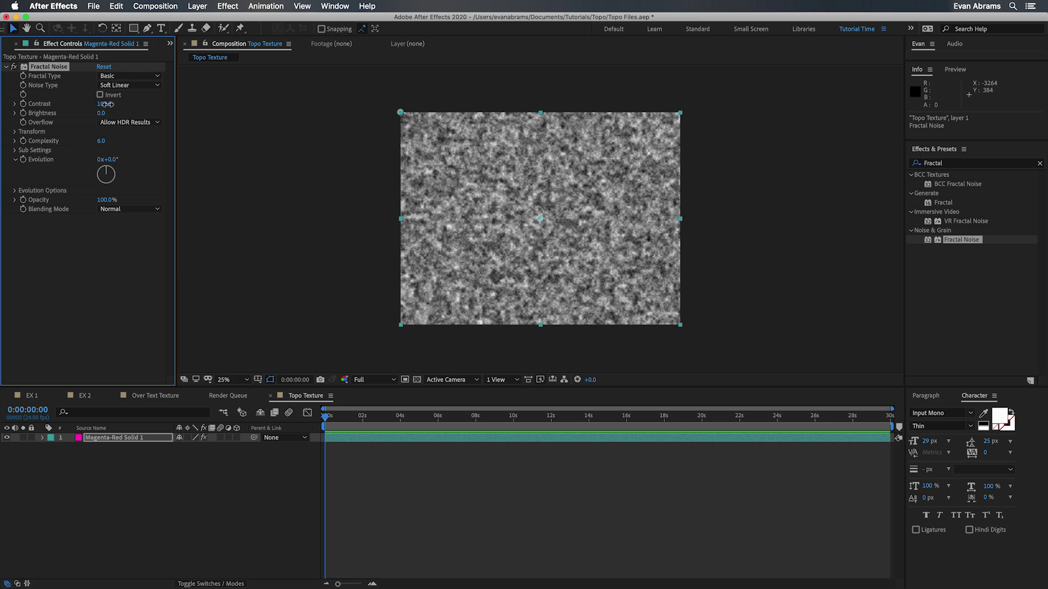
left_click_drag(225, 96, 291, 99)
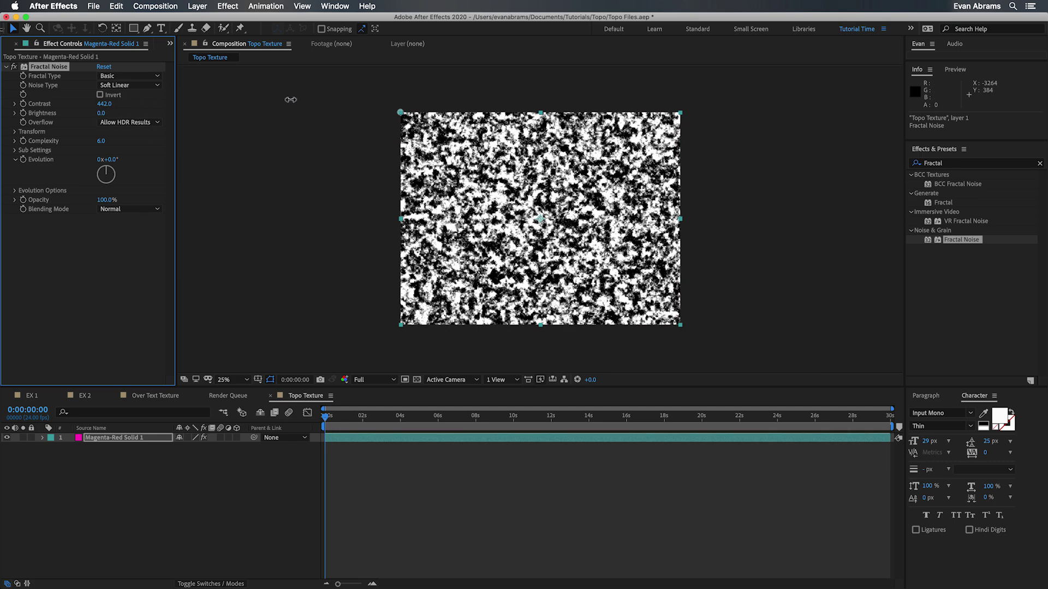
Step: Set the Fractal Noise scale to 271 and enlarge the composition viewer area
left_click(15, 132)
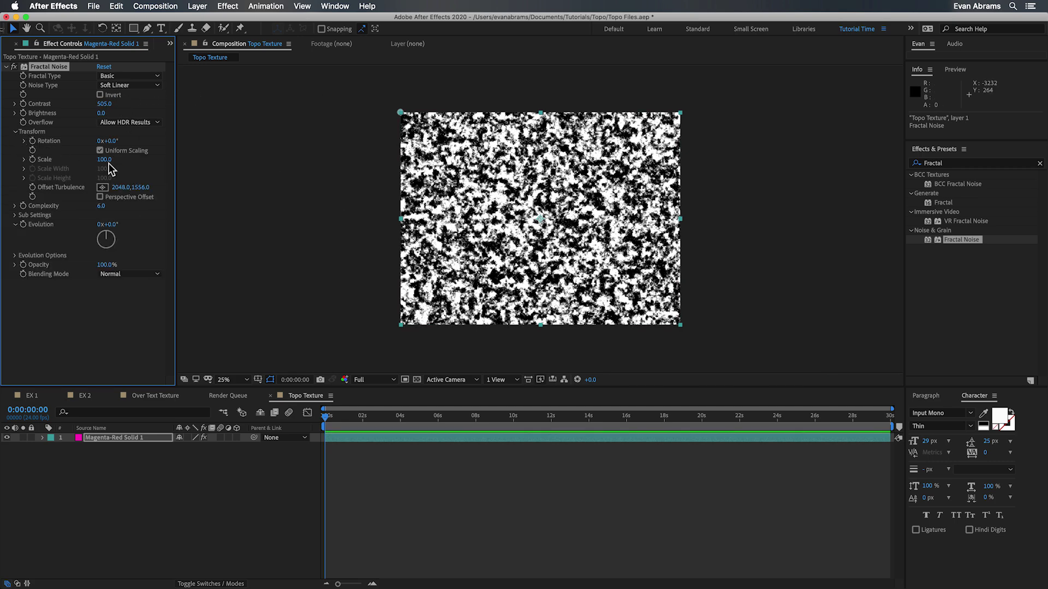
left_click(24, 159)
left_click_drag(104, 159, 198, 159)
key(".")
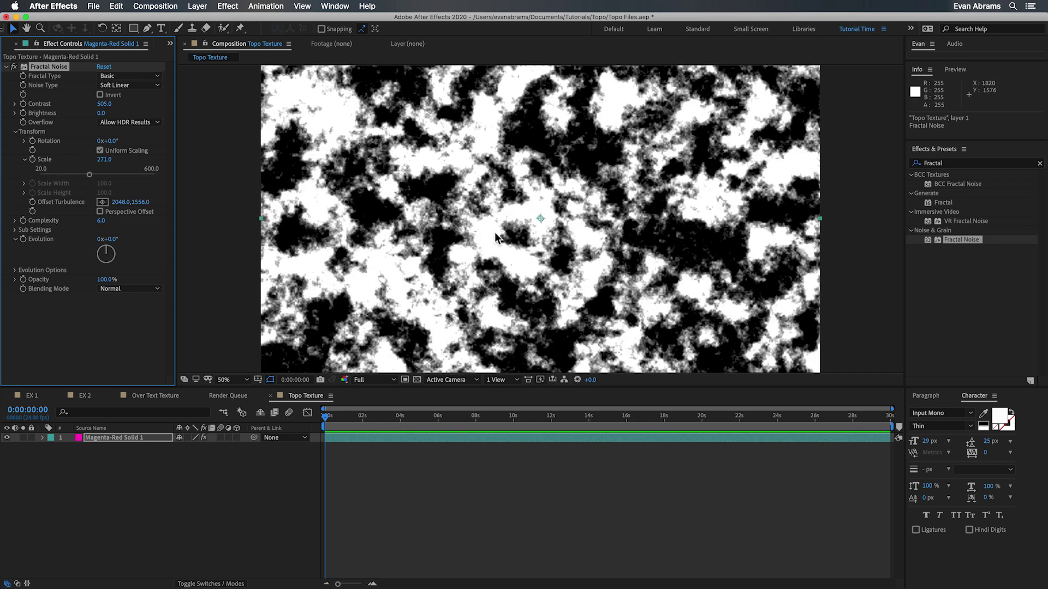
left_click_drag(474, 387, 479, 519)
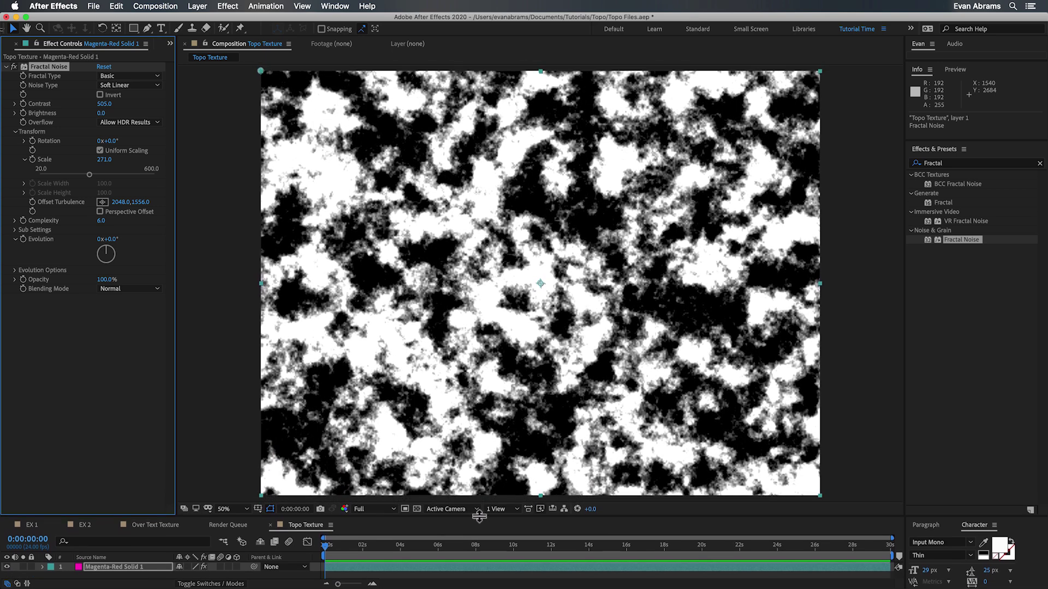
key("space")
left_click_drag(482, 245, 478, 246)
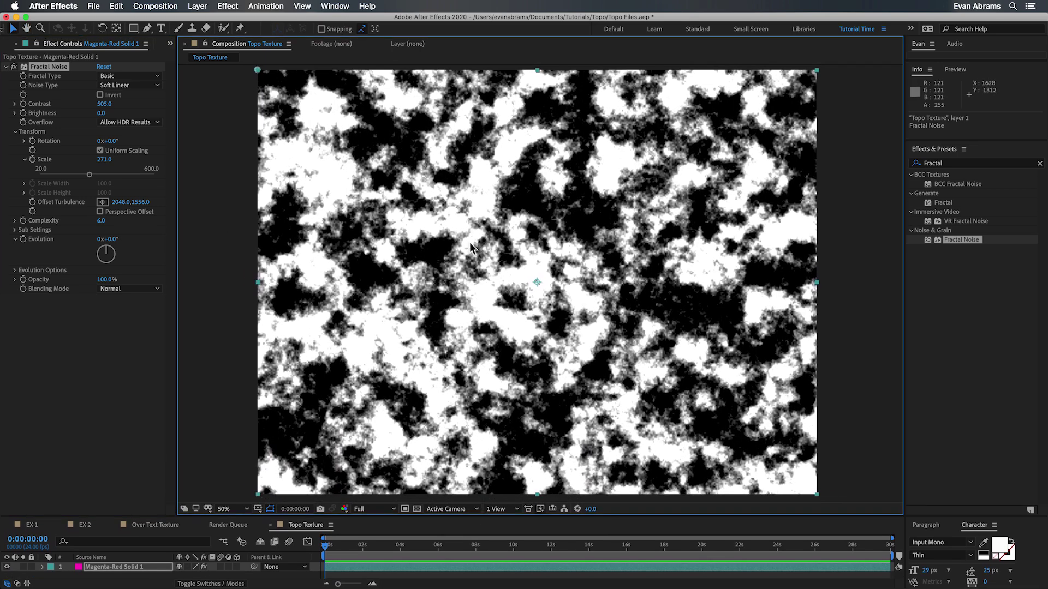
Step: Apply Fast Box Blur below Fractal Noise and set its blur radius to about 97.9
left_click(6, 66)
left_click(953, 163)
type("fast")
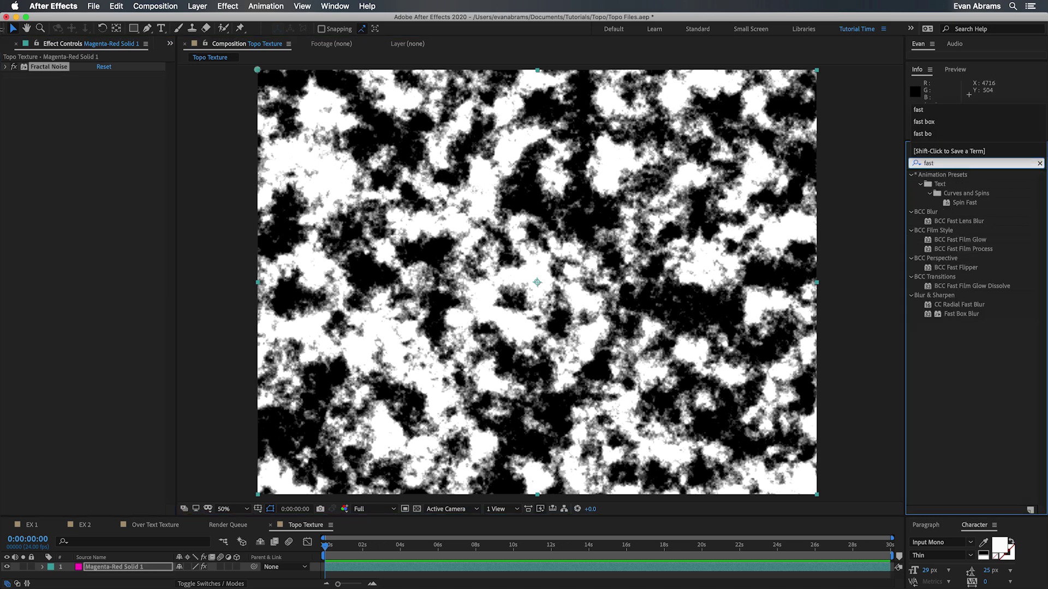
left_click_drag(962, 314, 78, 100)
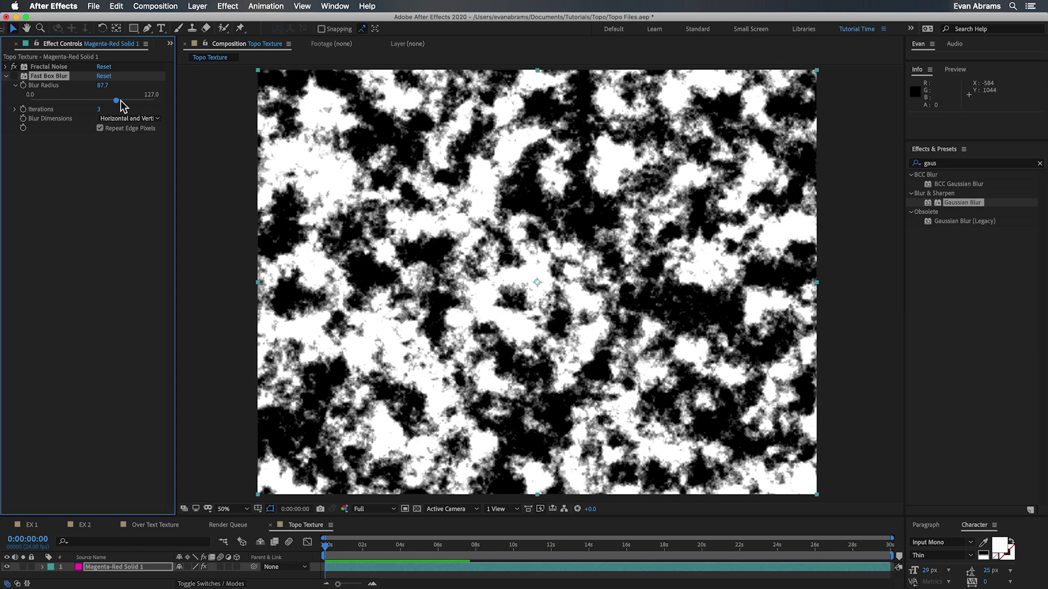
left_click(14, 76)
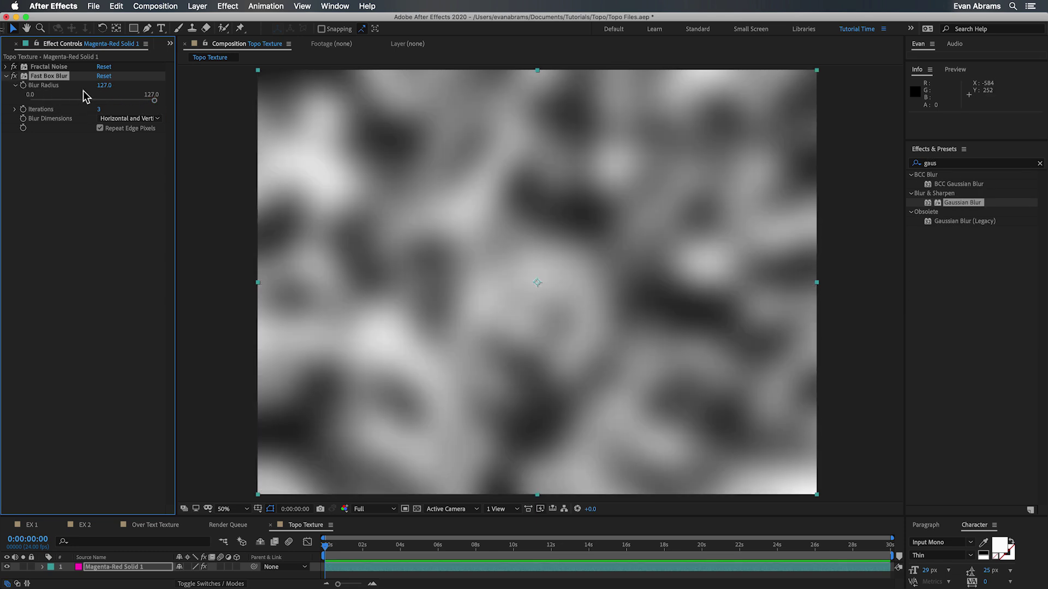
left_click_drag(152, 100, 125, 101)
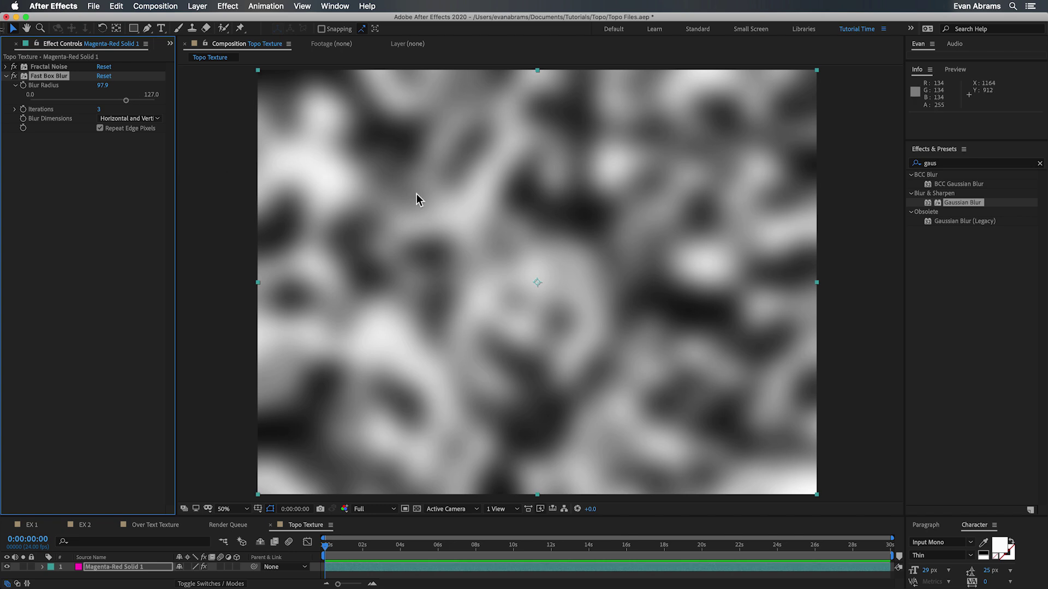
left_click(5, 76)
Step: Apply the Posterize effect below Fast Box Blur and compare the image with and without it
left_click(986, 163)
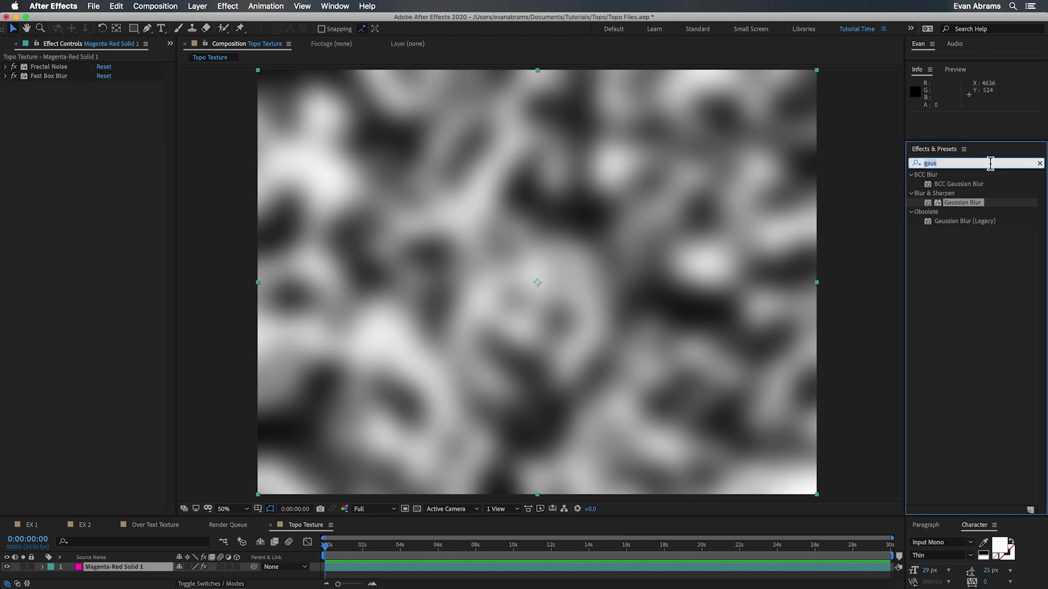
type("poster")
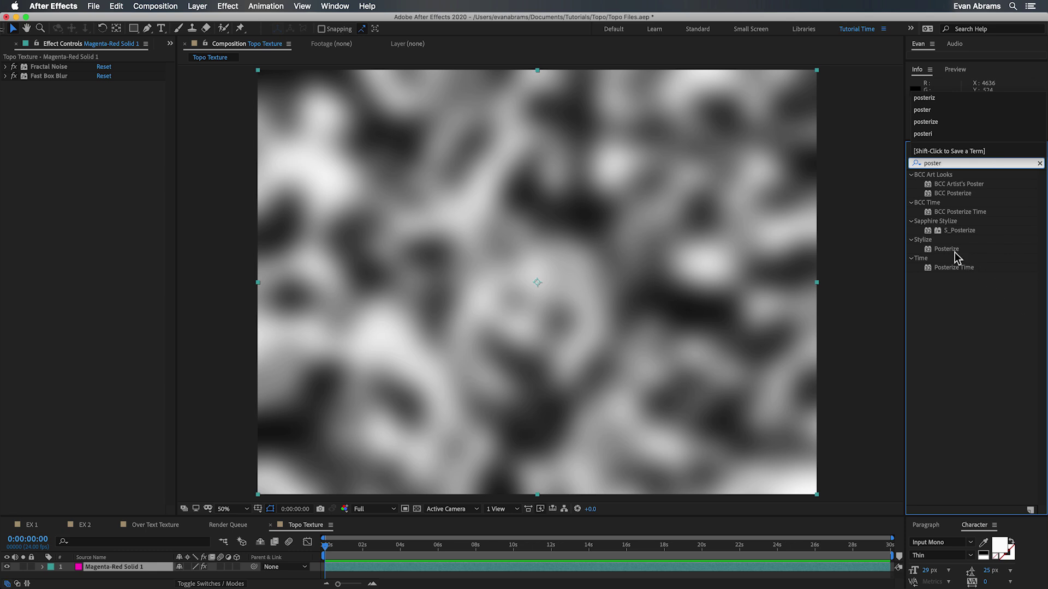
left_click_drag(955, 252, 90, 150)
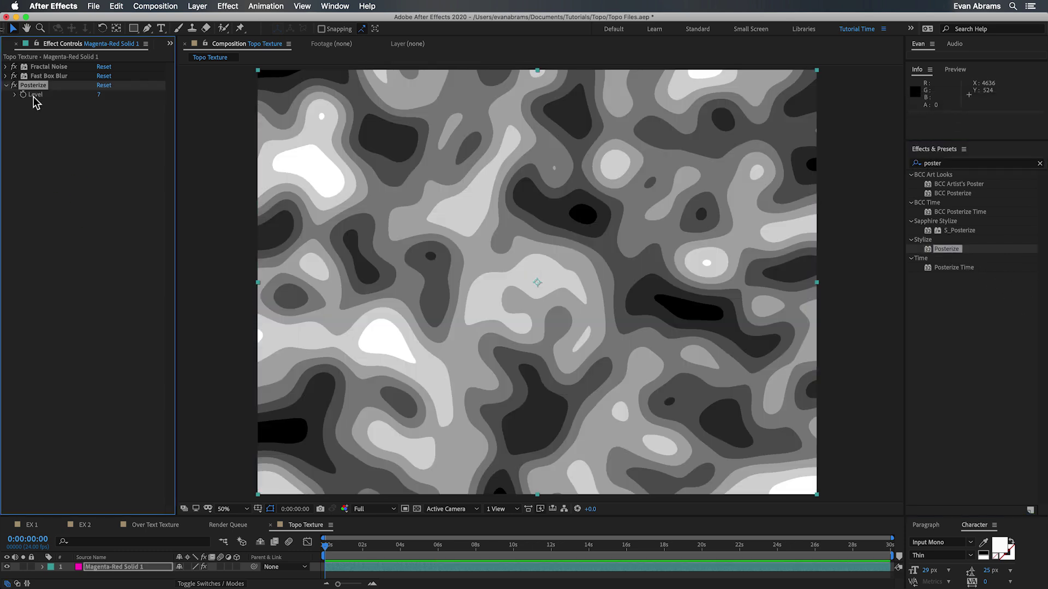
left_click(13, 85)
left_click(13, 85)
Step: Try different Posterize levels between 10 and 16, and settle on 16
left_click(101, 95)
key("Up")
key("Up")
key("Up")
key("Up")
key("Up")
key("Up")
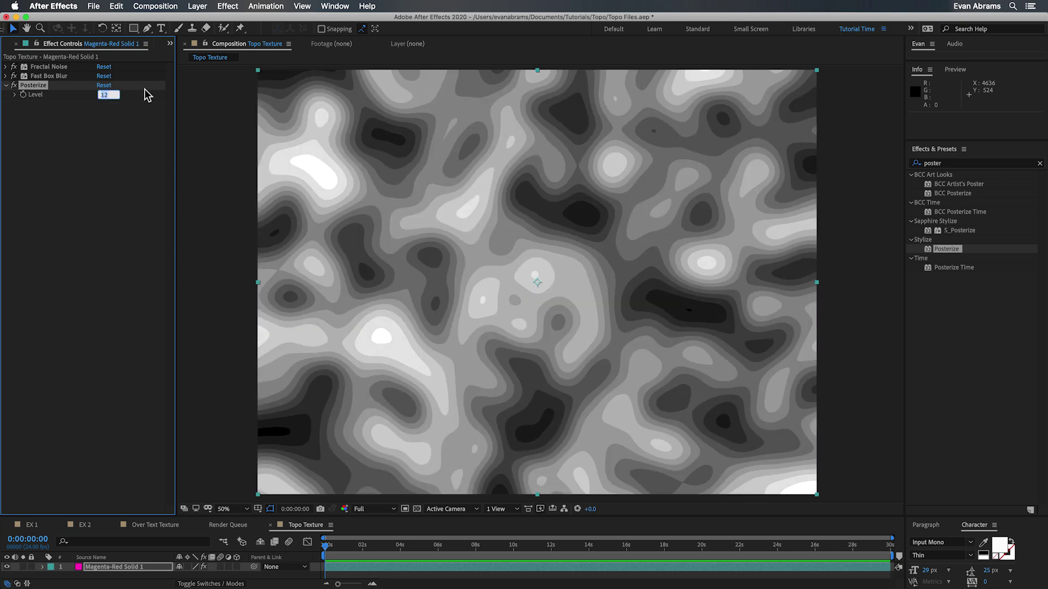
key("Down")
key("Down")
key("Down")
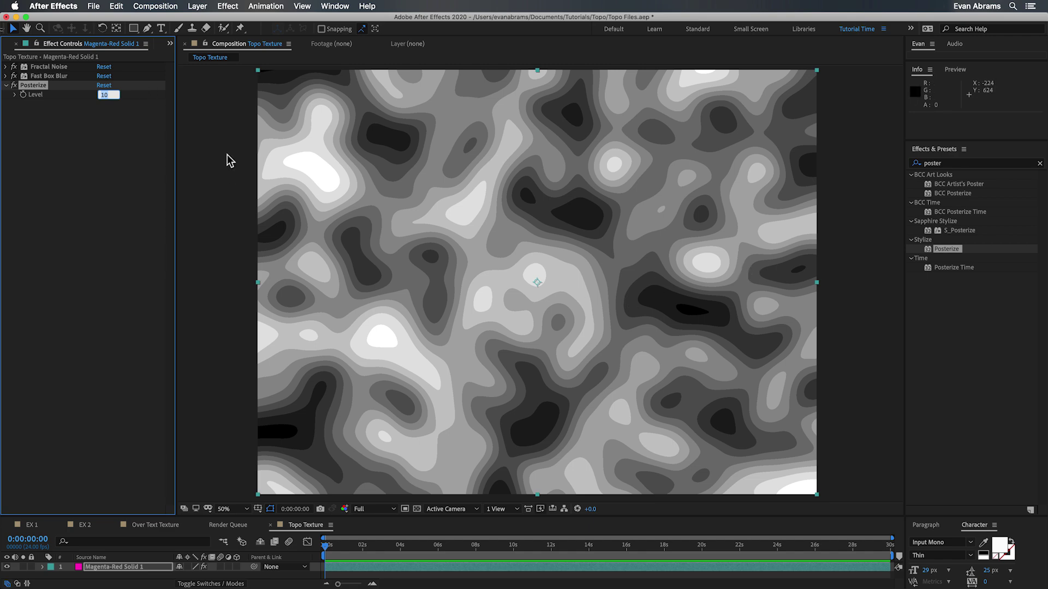
key("Up")
key("Up")
key("Up")
key("Up")
key("Up")
key("Up")
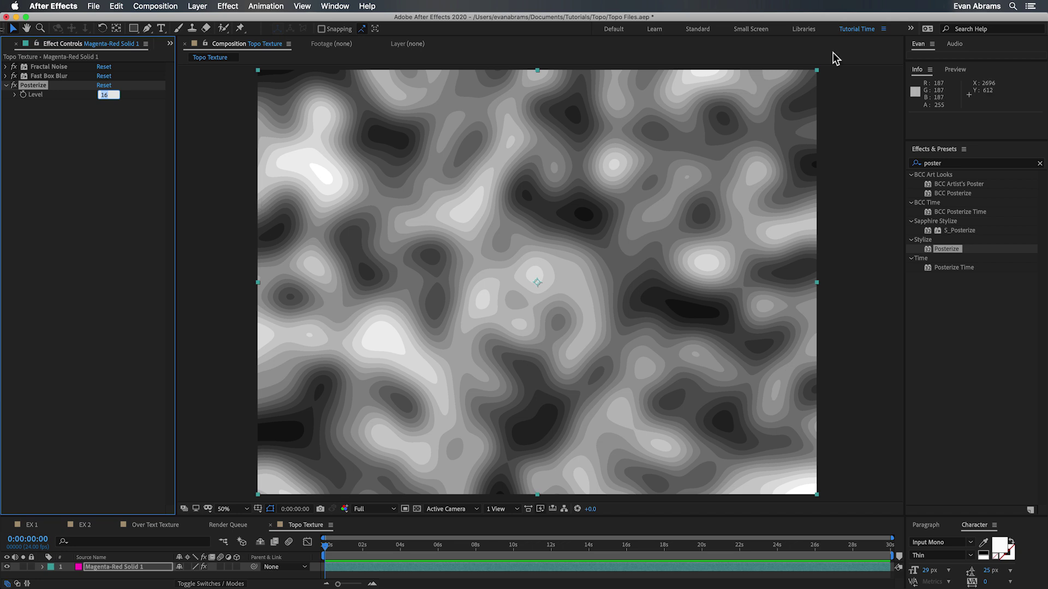
left_click(65, 157)
Step: Apply the Find Edges effect below Posterize and inspect the contour lines up close
left_click(948, 164)
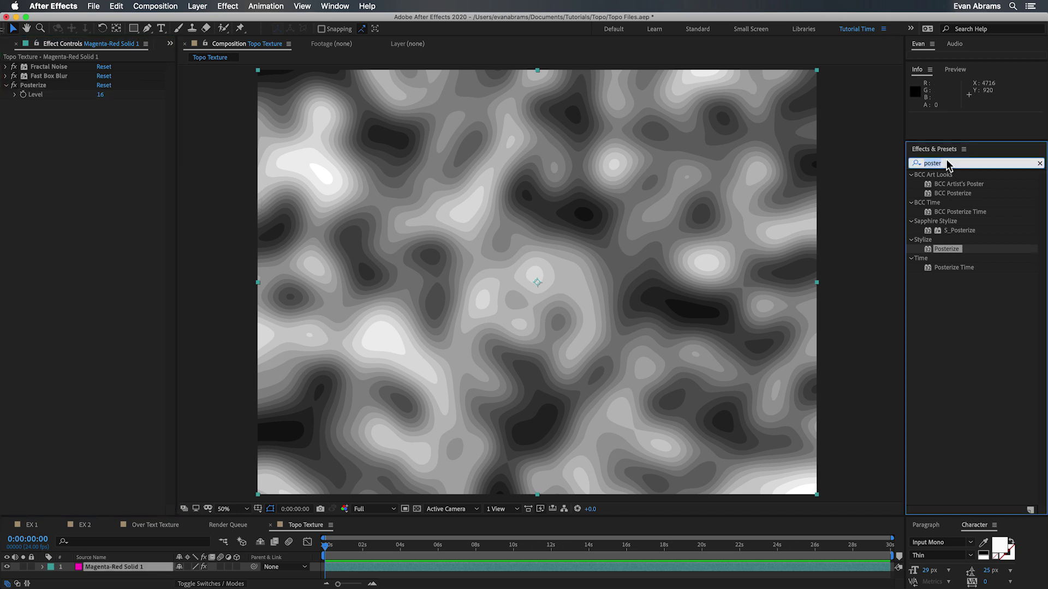
type("find ed")
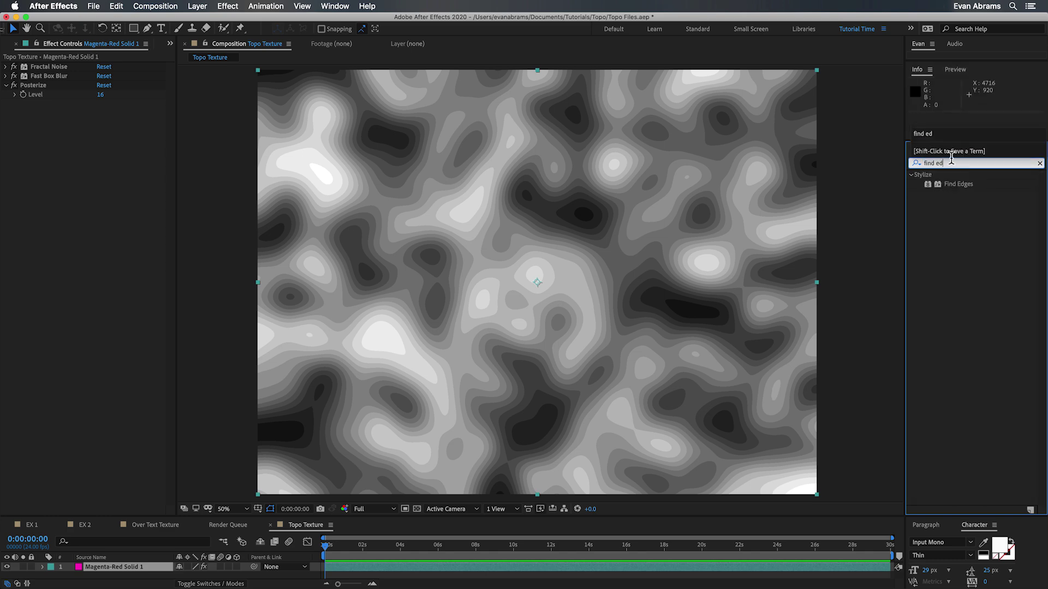
left_click(965, 186)
left_click_drag(123, 188, 63, 164)
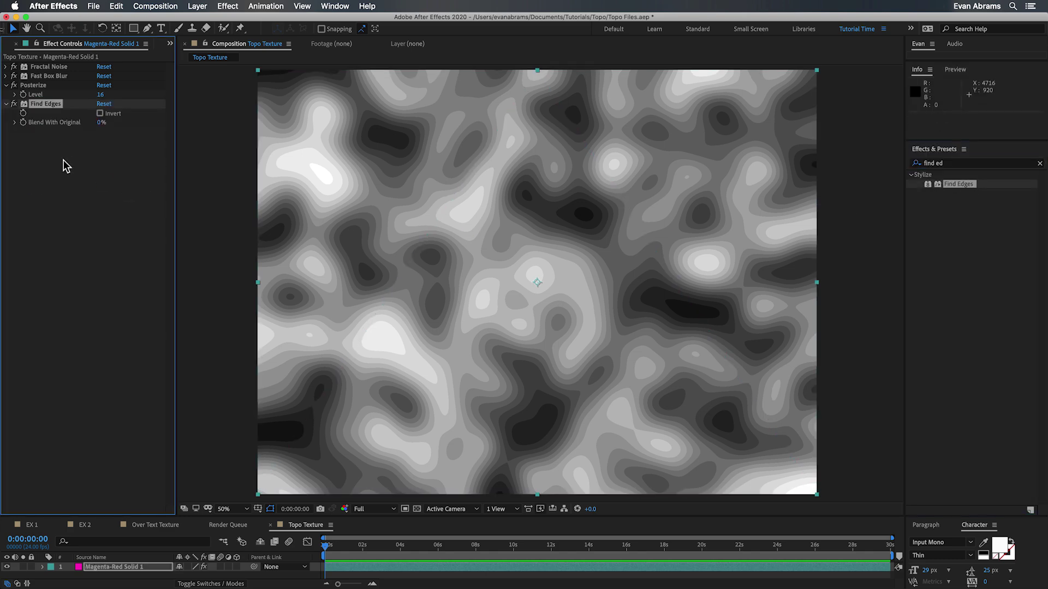
scroll(562, 238, "up", 6)
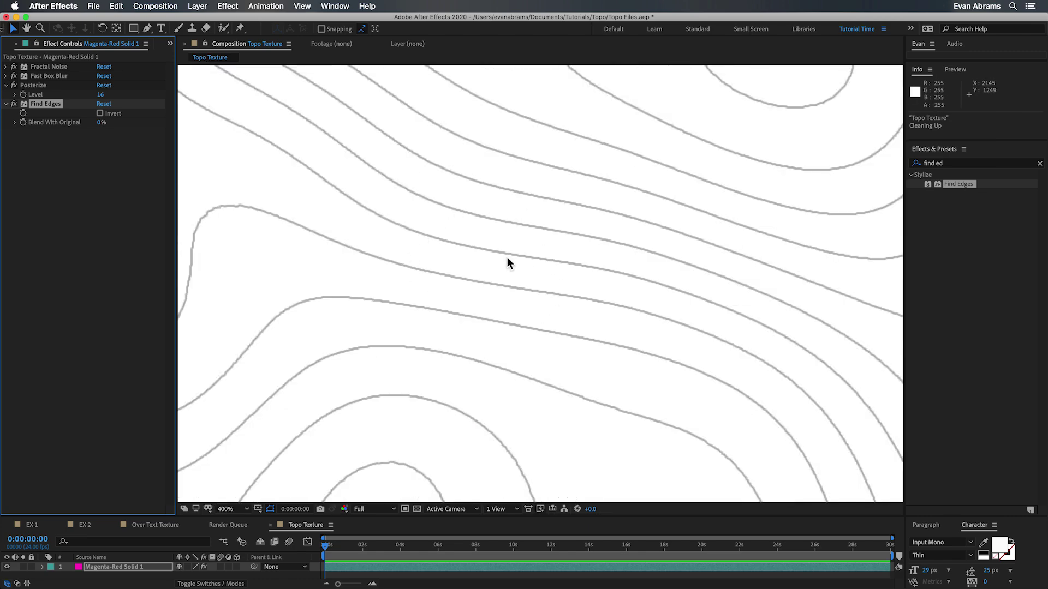
scroll(506, 263, "down", 6)
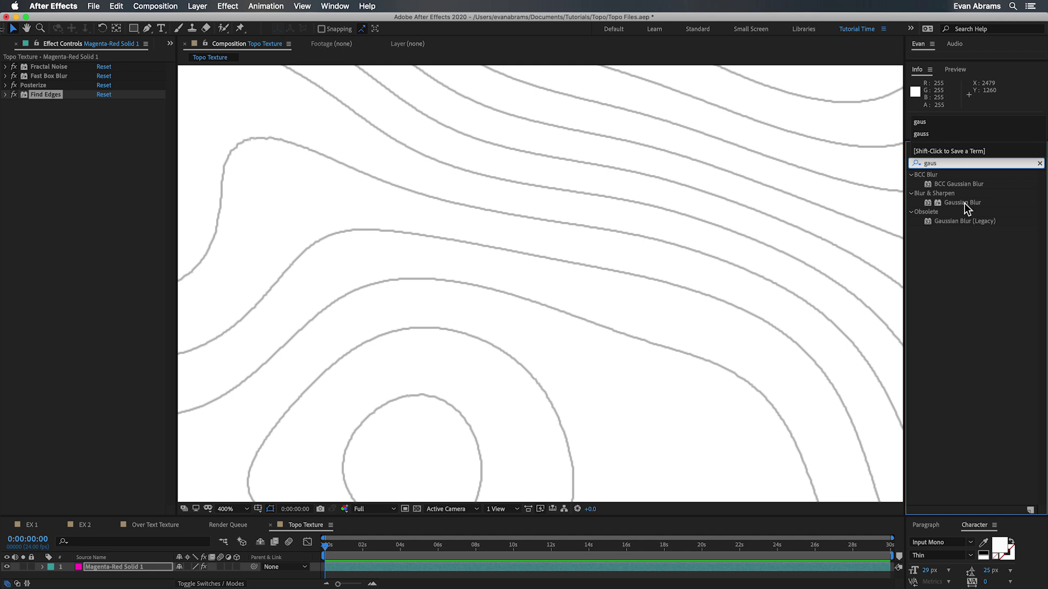
Step: Apply Gaussian Blur below Find Edges and set its blurriness to 5
left_click_drag(965, 207, 28, 159)
type("1")
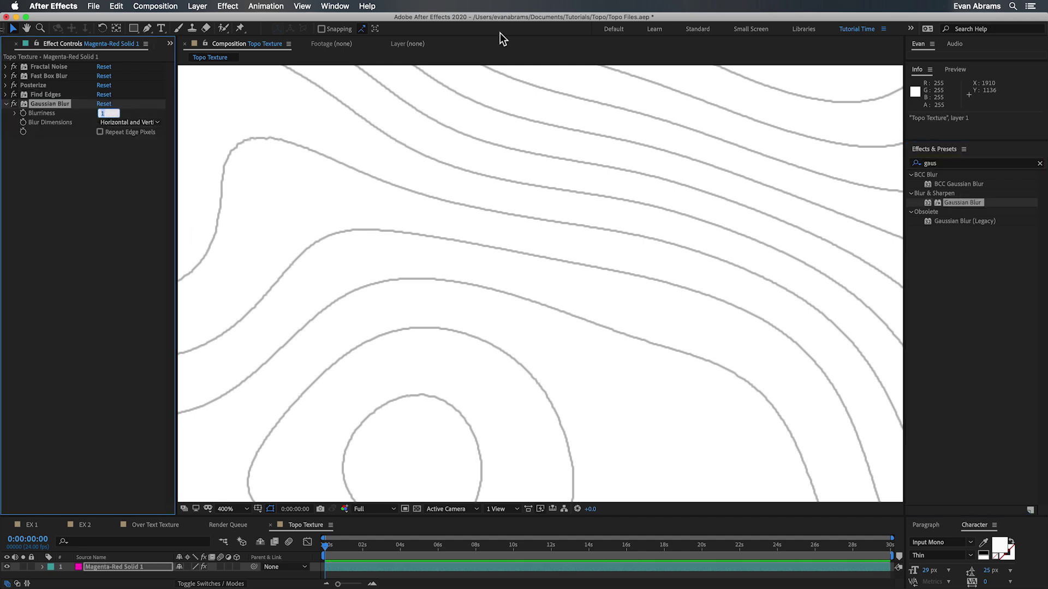
type("0")
key("Return")
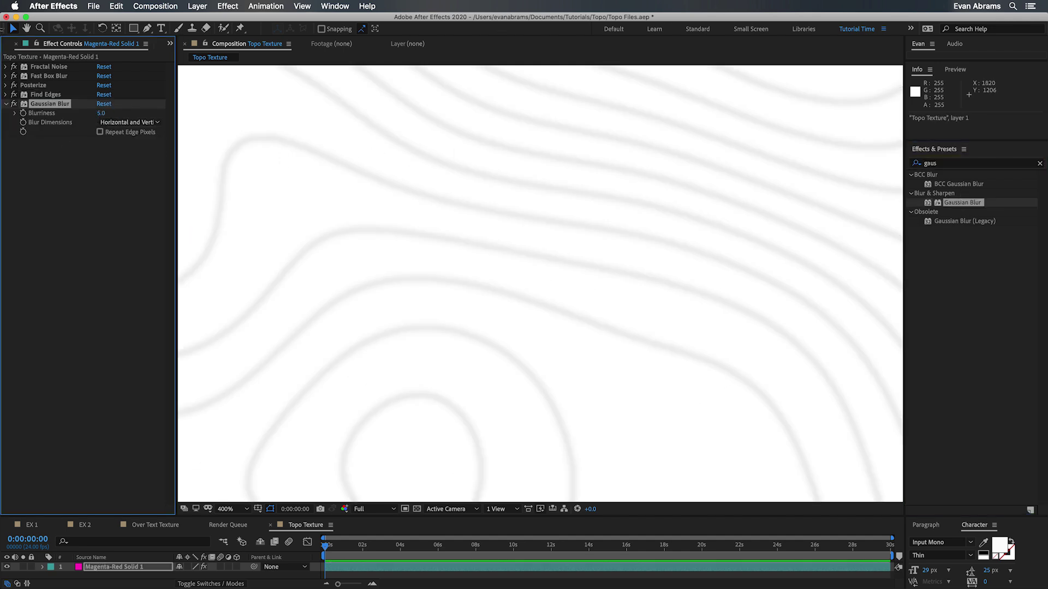
Step: Apply Levels below Gaussian Blur and sharpen the lines with Input Black 225 and Input White 246
left_click(961, 164)
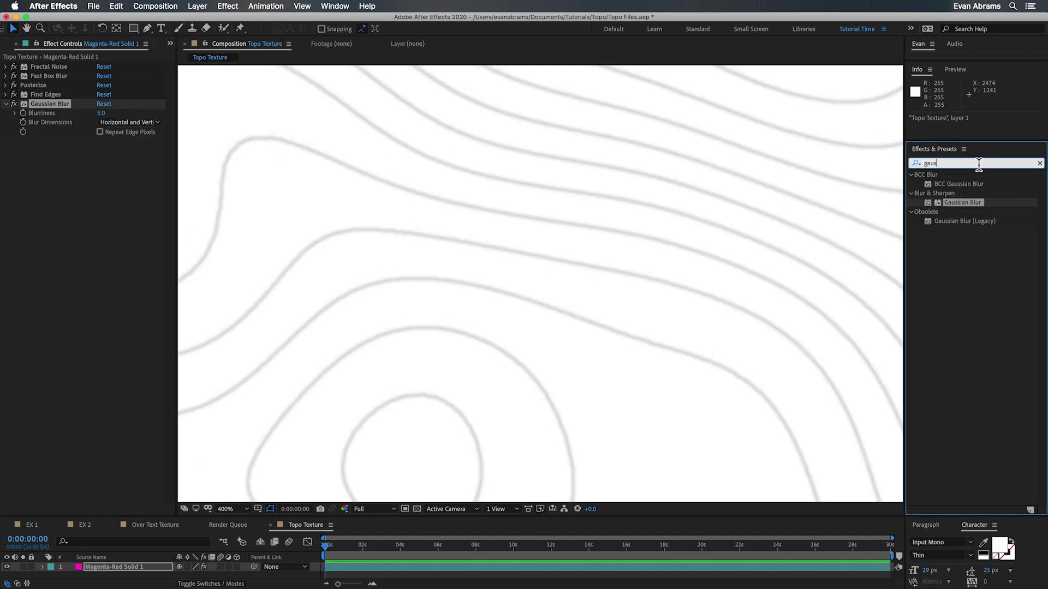
type("level")
left_click_drag(953, 250, 198, 201)
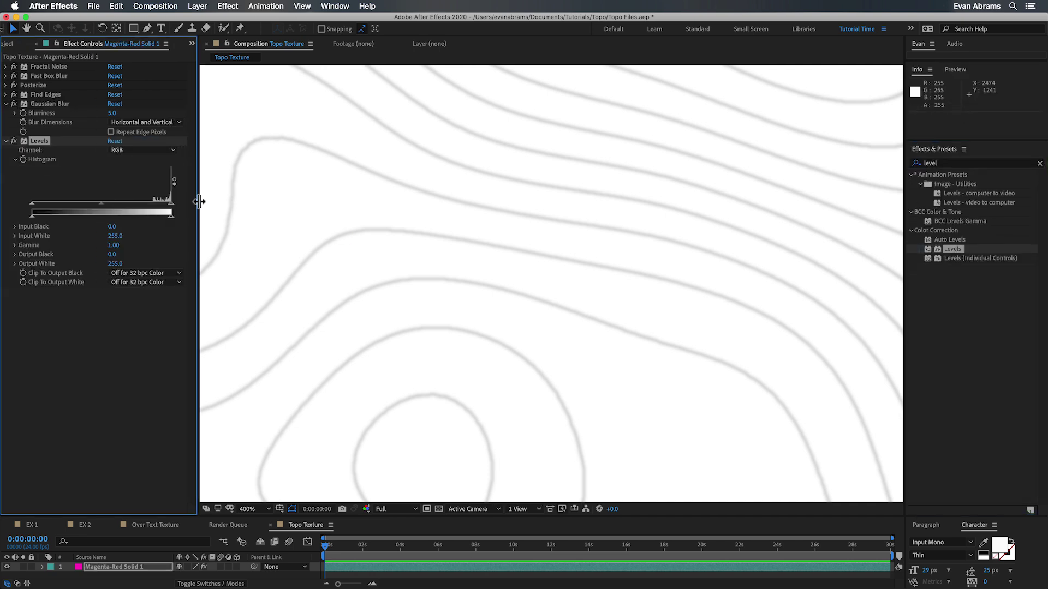
left_click_drag(32, 204, 155, 203)
left_click(14, 104)
left_click(14, 103)
scroll(580, 248, "down", 3)
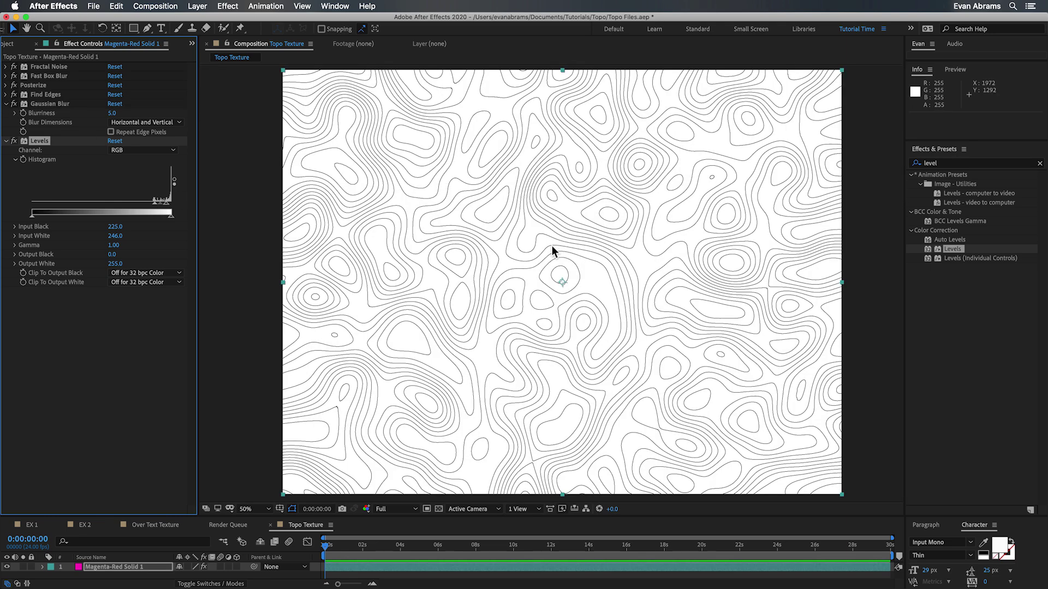
Step: Fine-tune the Fast Box Blur radius to 98.5
left_click(6, 104)
left_click(6, 113)
left_click(5, 76)
mouse_move(144, 100)
left_mouse_down()
mouse_move(70, 98)
mouse_move(176, 100)
mouse_move(144, 101)
left_mouse_up()
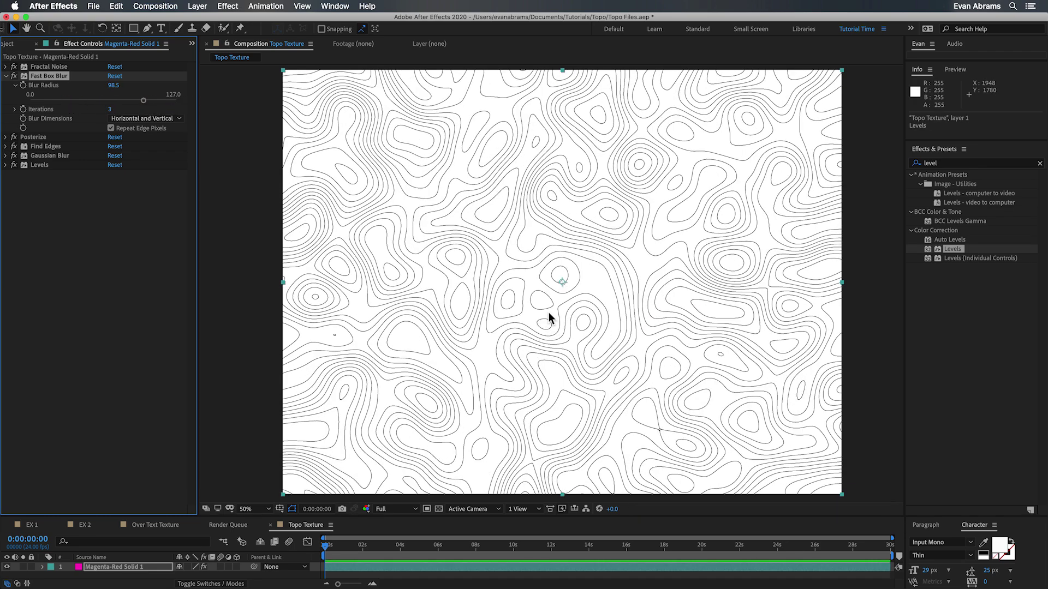
Step: Try lower and higher Posterize levels to compare contour density, and settle on a level of 16
left_click(6, 137)
left_click_drag(111, 146, 104, 146)
left_click(114, 146)
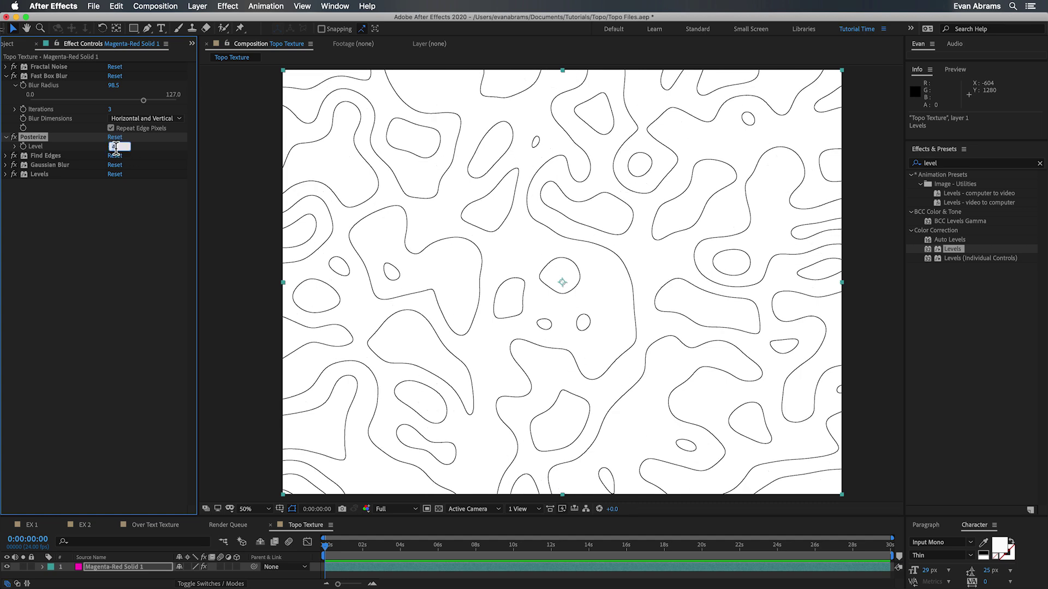
type("32")
key("Return")
left_click(112, 147)
type("12")
key("Return")
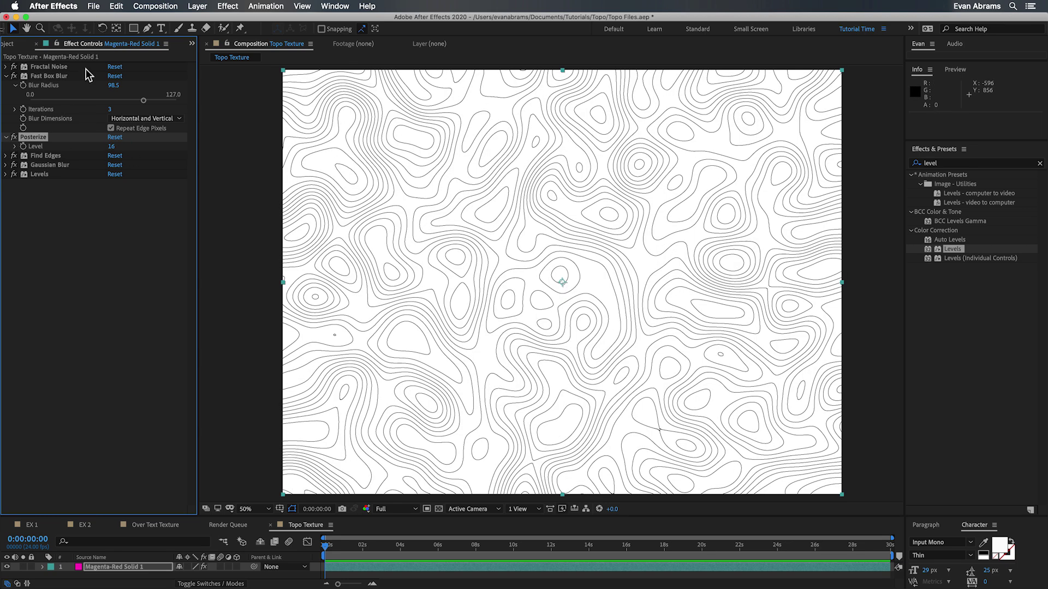
Step: Try a Fractal Noise contrast of 250 and settle on 1000
left_click(6, 76)
left_click(5, 85)
left_click(6, 67)
left_click(113, 104)
type("250")
key("Return")
type("1000")
key("Return")
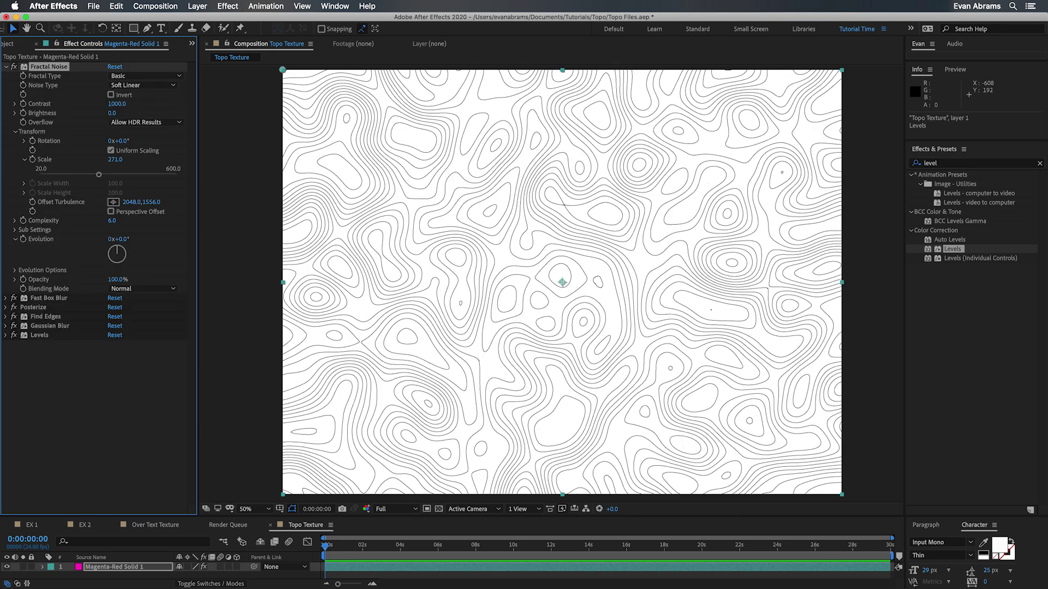
Step: Try Fractal Noise scales of 50, 100 and 1000, and settle on a moderate scale for broader contours
left_click_drag(99, 174, 46, 174)
left_click(116, 159)
type("50")
key("Return")
type("100")
key("Return")
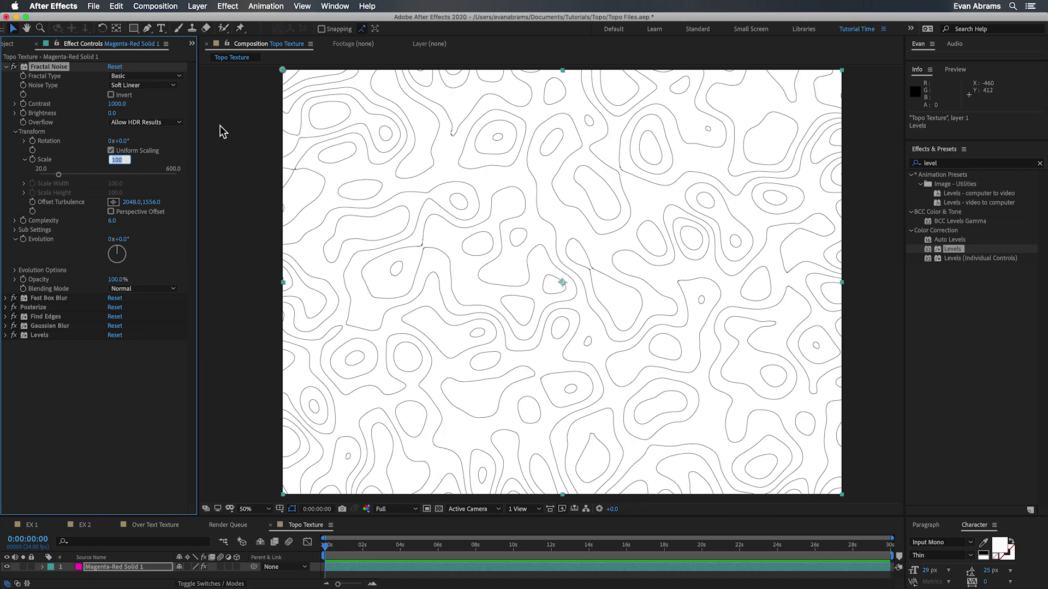
type("1000")
key("Return")
left_click_drag(158, 174, 127, 175)
left_click(15, 132)
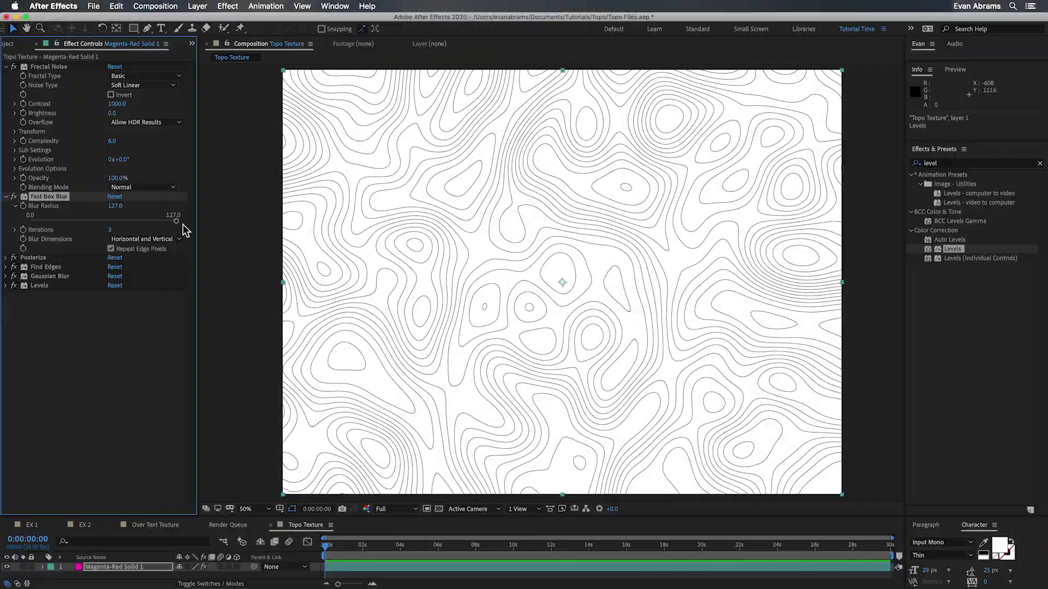
Step: Collapse the Fractal Noise and Fast Box Blur settings and deselect the effects
left_click(6, 67)
left_click(6, 76)
left_click(151, 211)
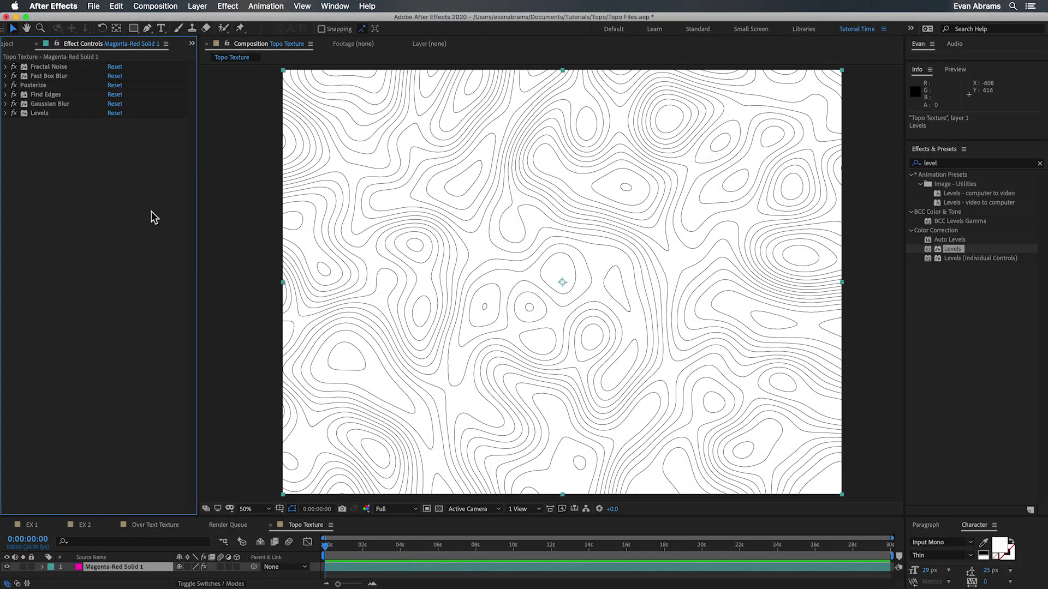
key("super+Tab")
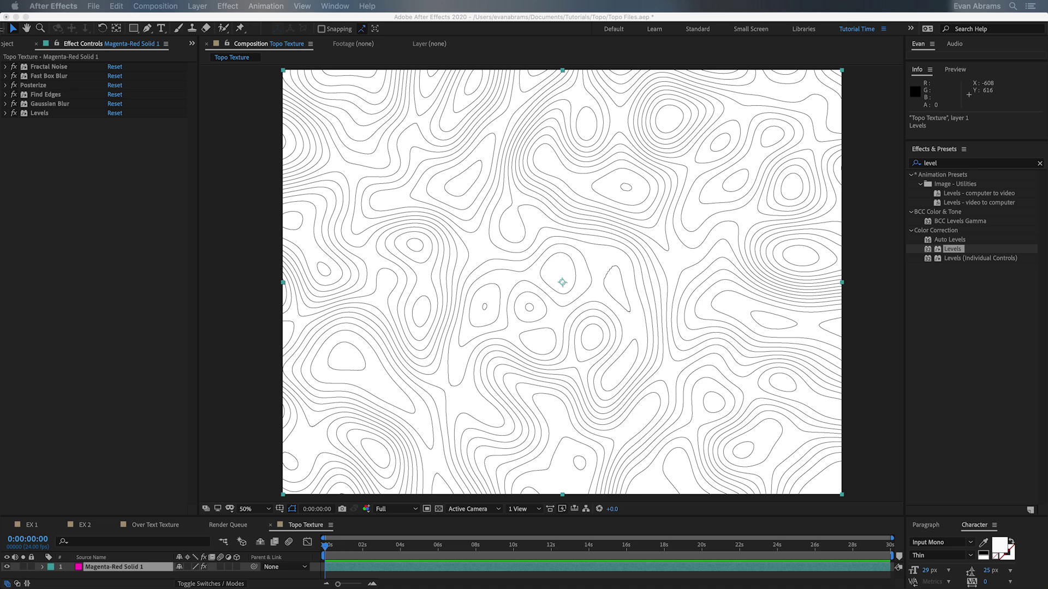
left_click(234, 82)
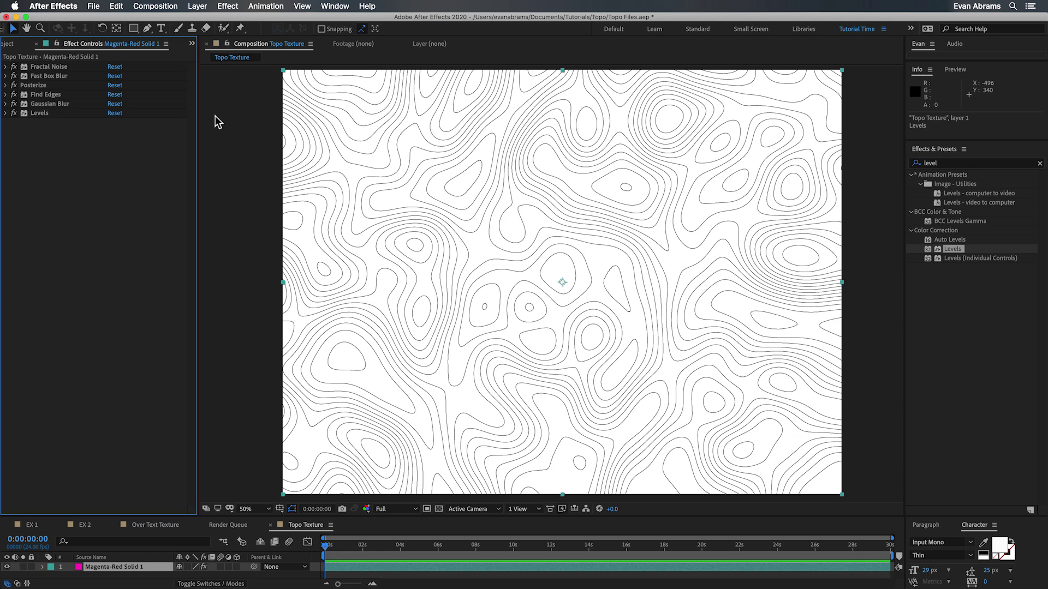
Step: Enlarge the timeline area beneath the composition view and set the preview resolution to Full
left_click_drag(407, 516, 405, 358)
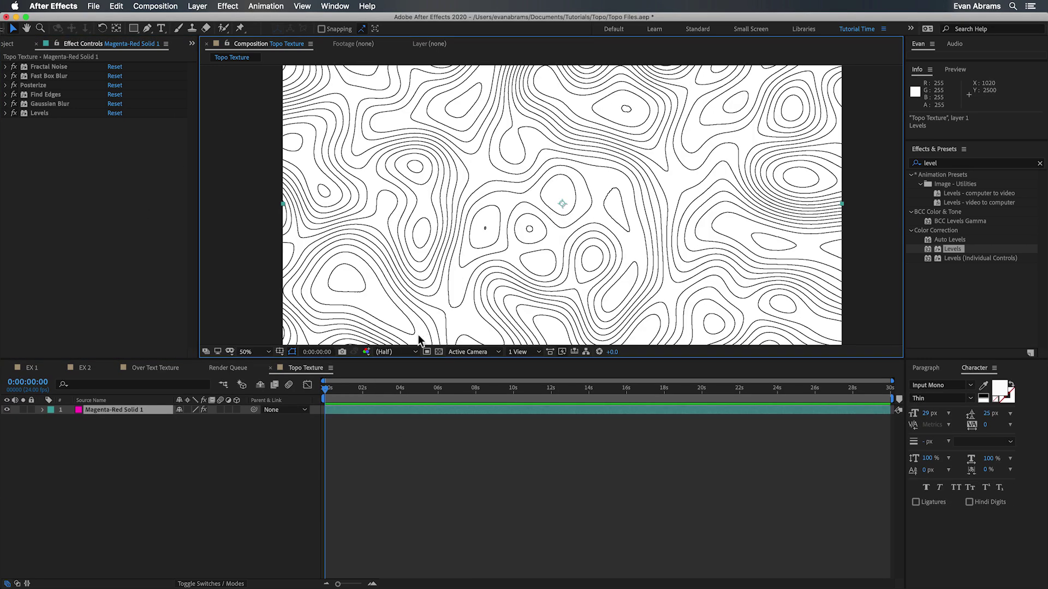
left_click(412, 351)
left_click(409, 376)
left_click_drag(484, 359, 484, 378)
Step: Find the Shift Channels effect and apply it to the solid below Levels
key("F2")
key("super+a")
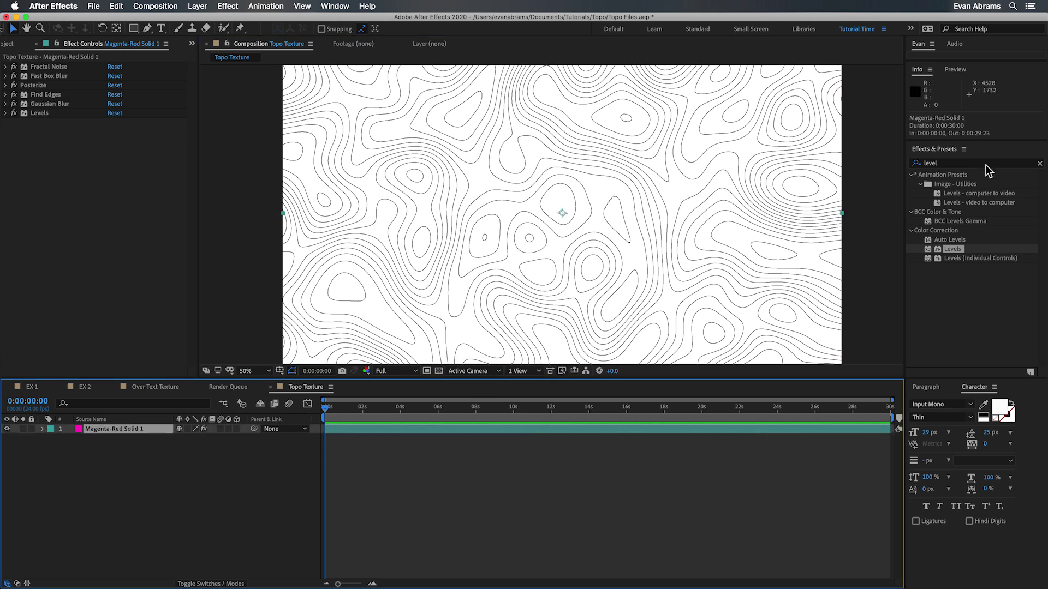
left_click(977, 163)
type("shift")
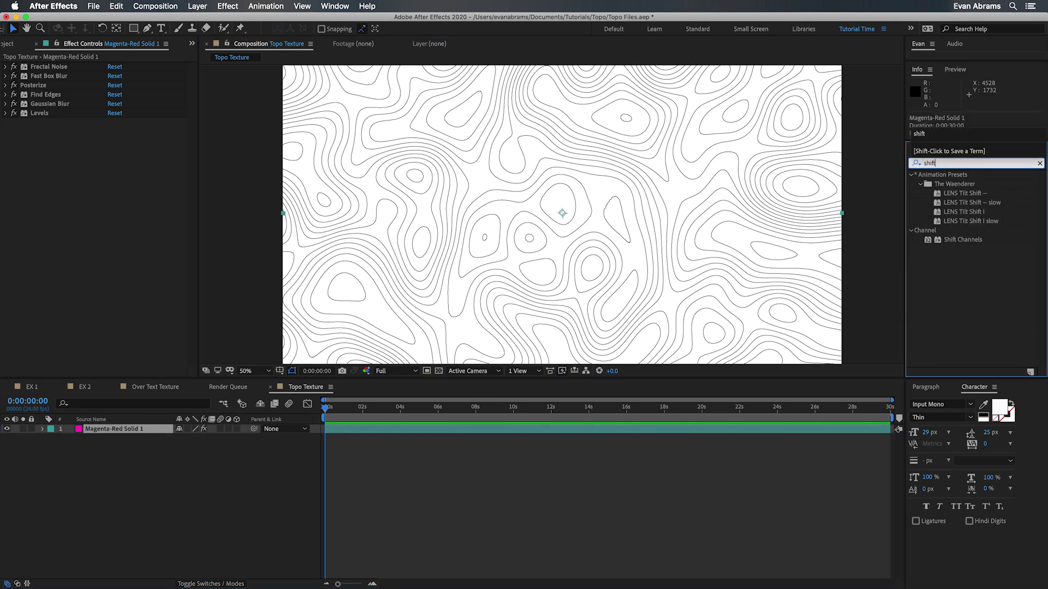
left_click_drag(970, 245, 108, 145)
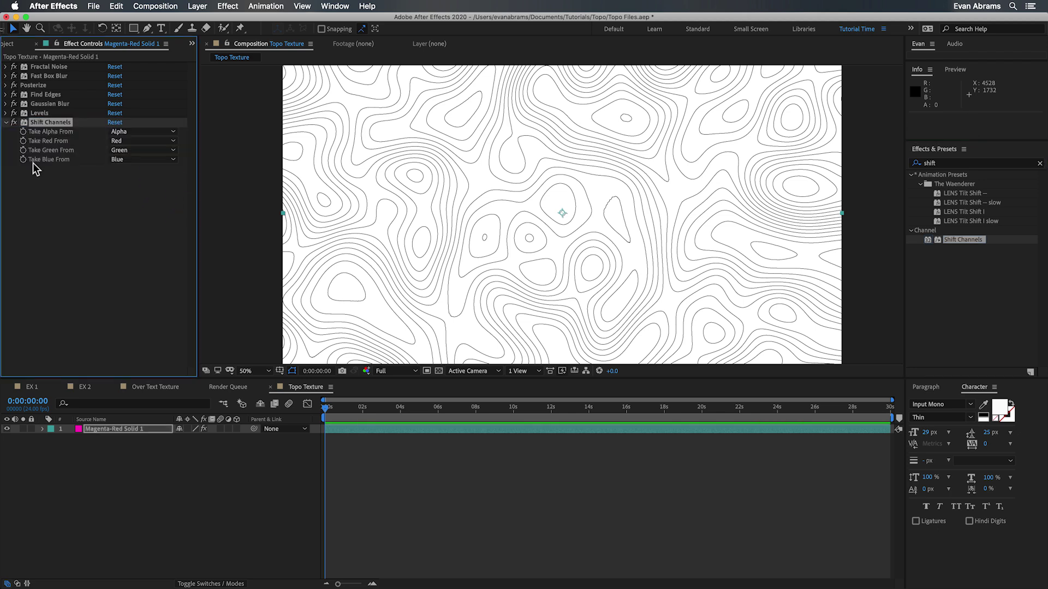
Step: Make Shift Channels take alpha from Luminance and check the contour lines up close over the transparency grid
left_click(167, 133)
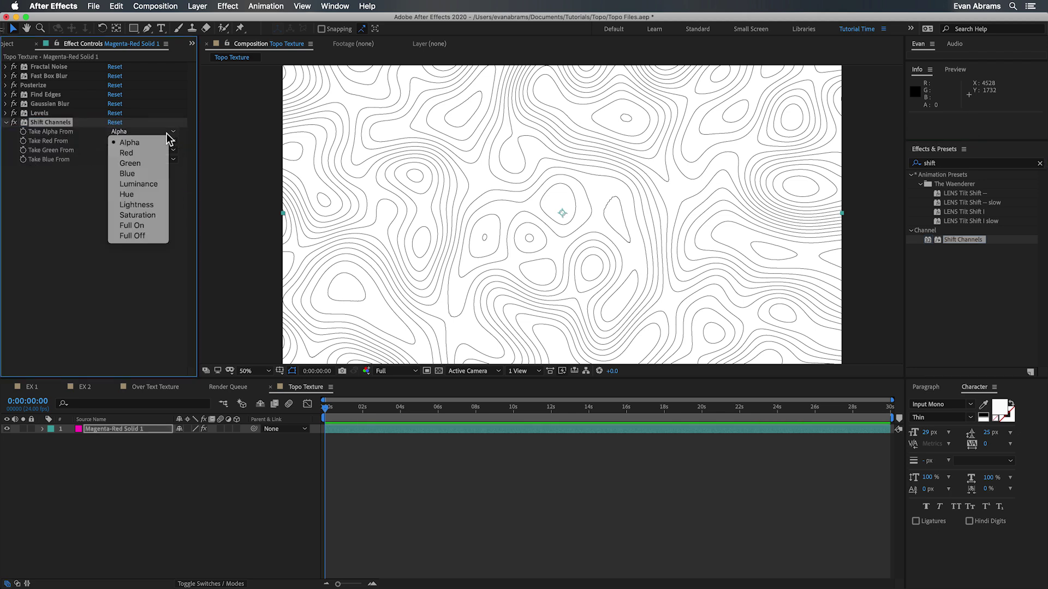
left_click(161, 187)
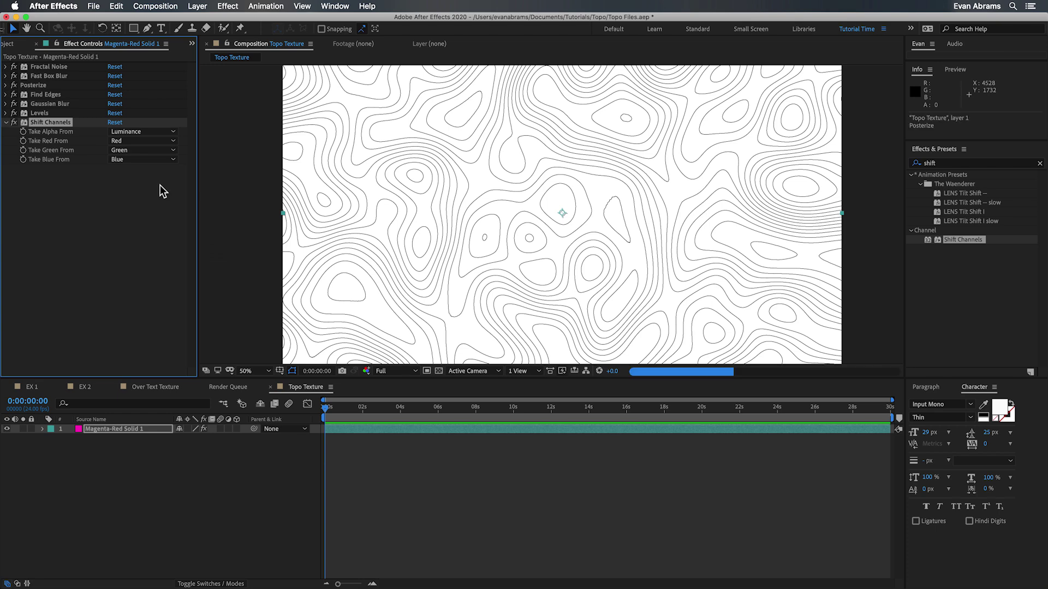
scroll(576, 201, "up", 6)
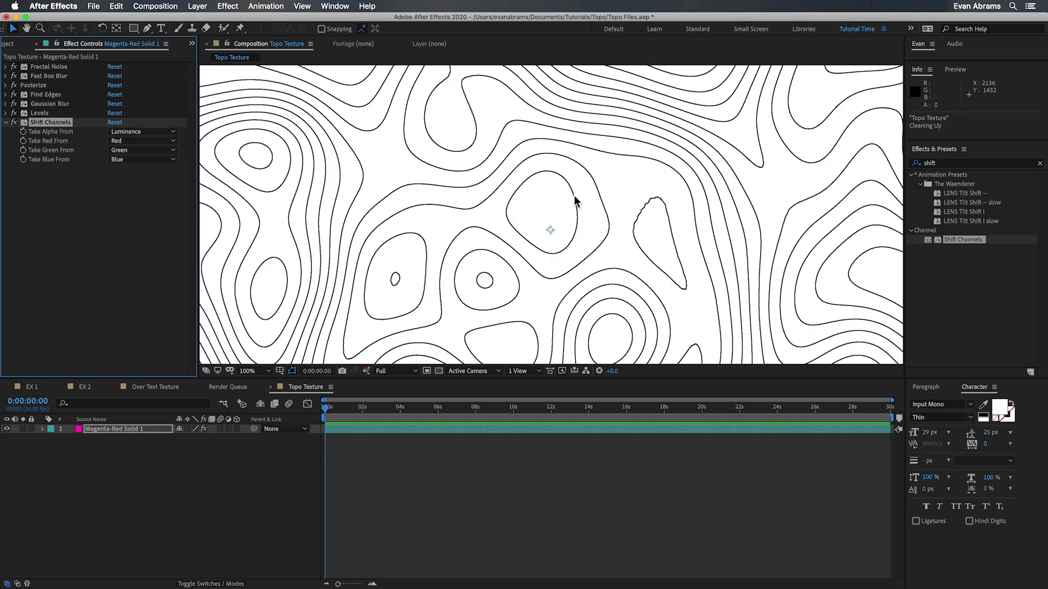
left_click(438, 371)
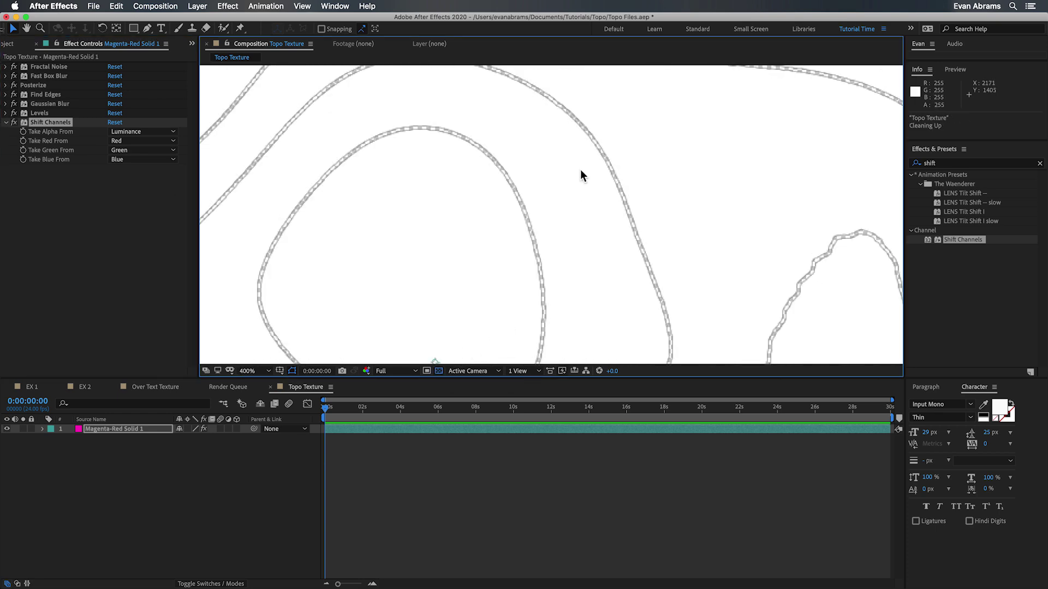
Step: Apply the Invert effect between Levels and Shift Channels and set its channel to Luminance
left_click(51, 127)
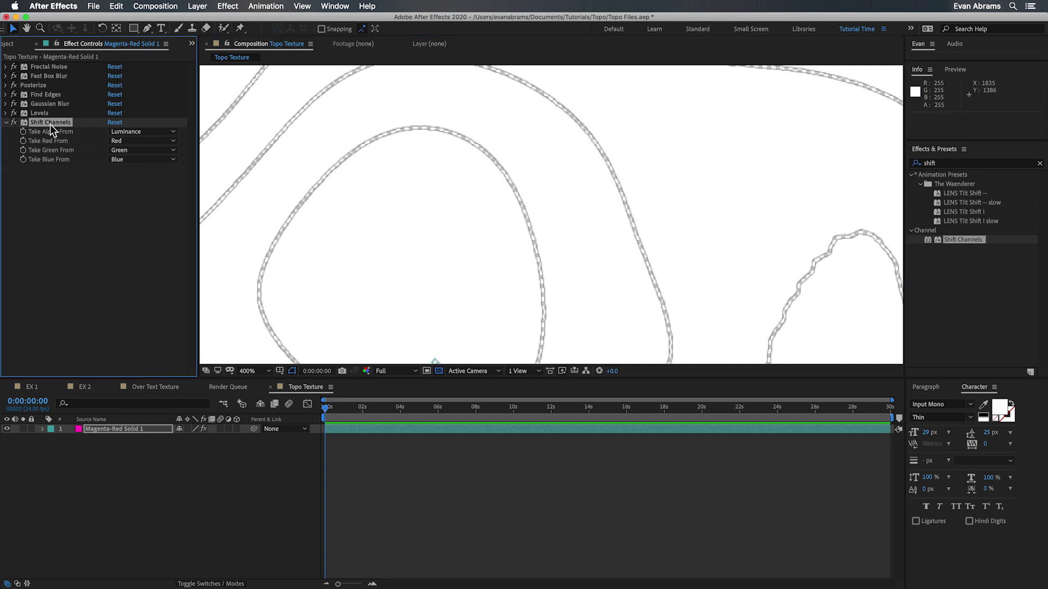
left_click(949, 163)
type("invert")
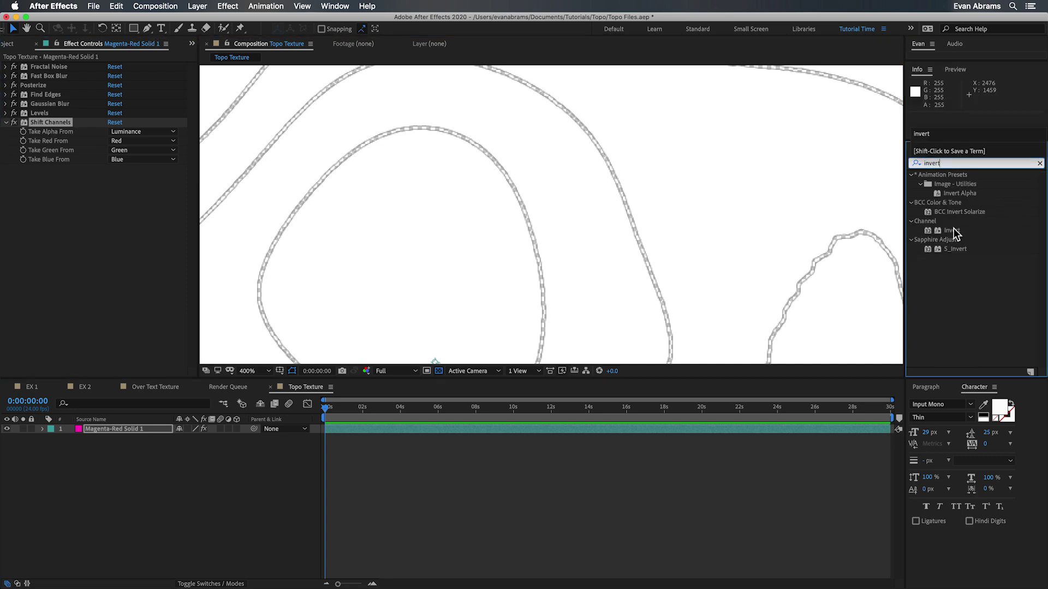
left_click_drag(954, 234, 61, 123)
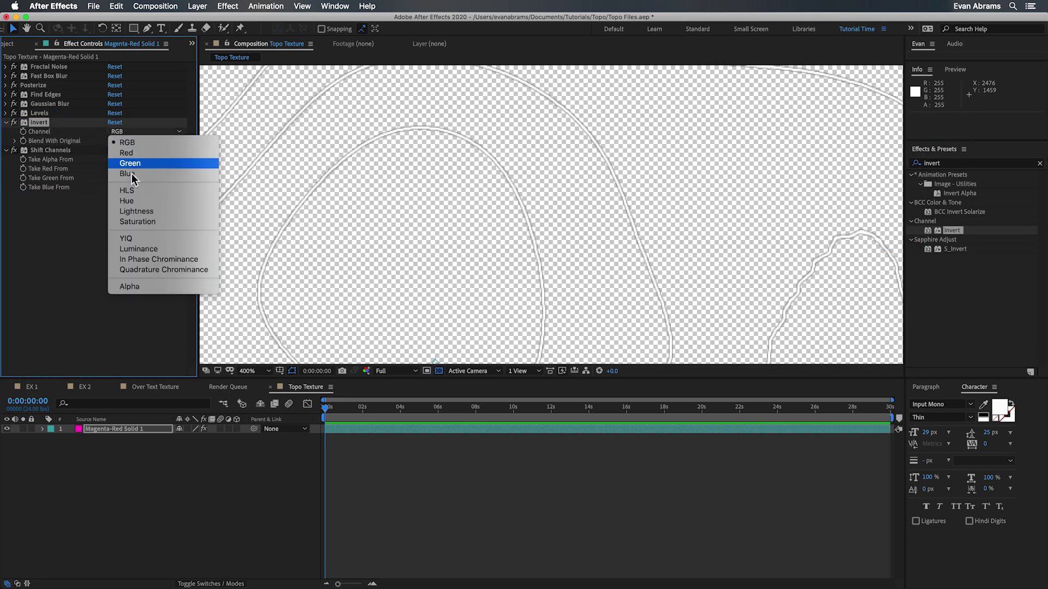
left_click(166, 249)
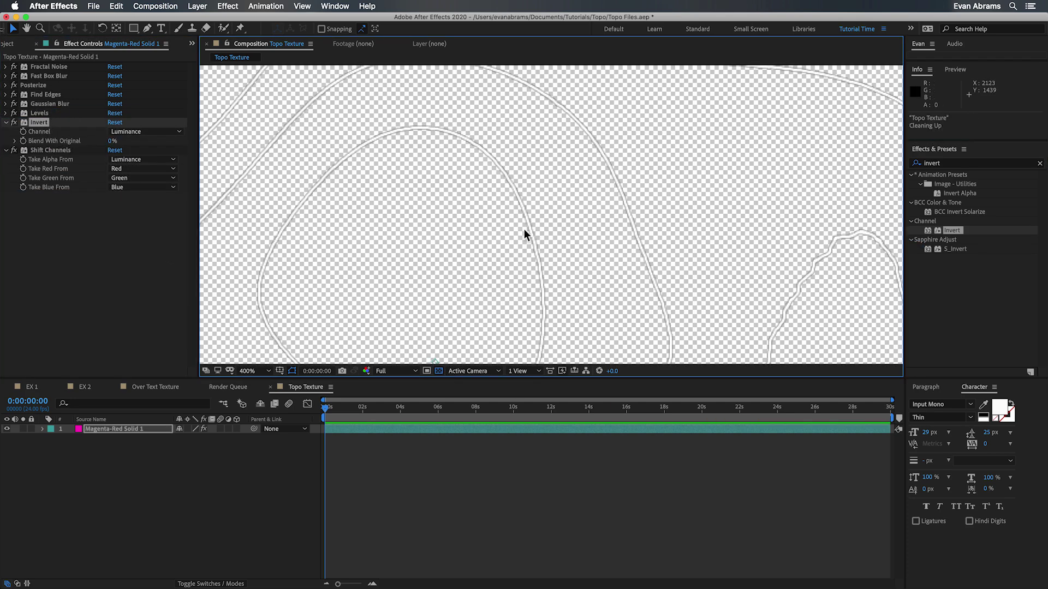
Step: Inspect the inverted contour lines at different zoom levels with the transparency grid off and on
left_click(439, 370)
scroll(540, 228, "down", 8)
scroll(538, 224, "up", 4)
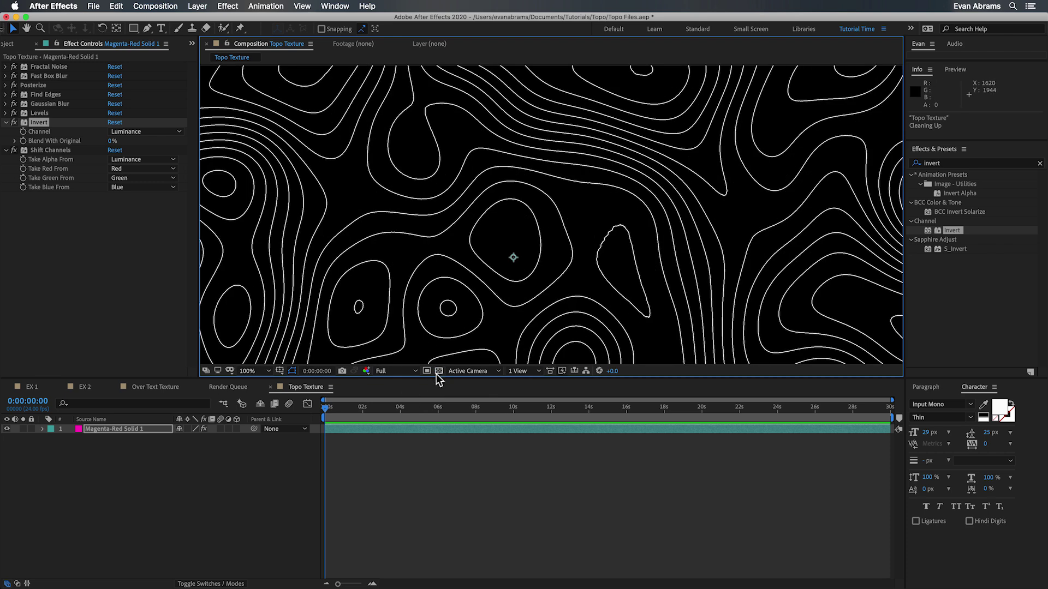
left_click(439, 371)
scroll(493, 185, "up", 4)
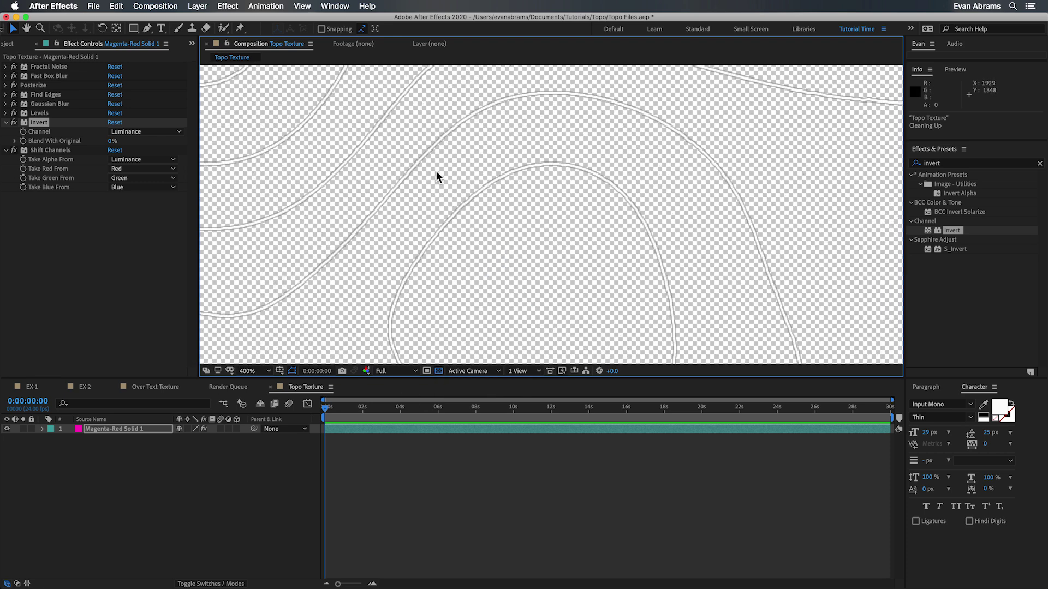
left_click(439, 371)
Step: Find the Simple Choker effect and apply it below Shift Channels
left_click(971, 163)
type("chok")
left_click_drag(954, 240, 44, 250)
Step: Try spreading the line matte with negative Choke Matte values down to -18.60
left_click(114, 215)
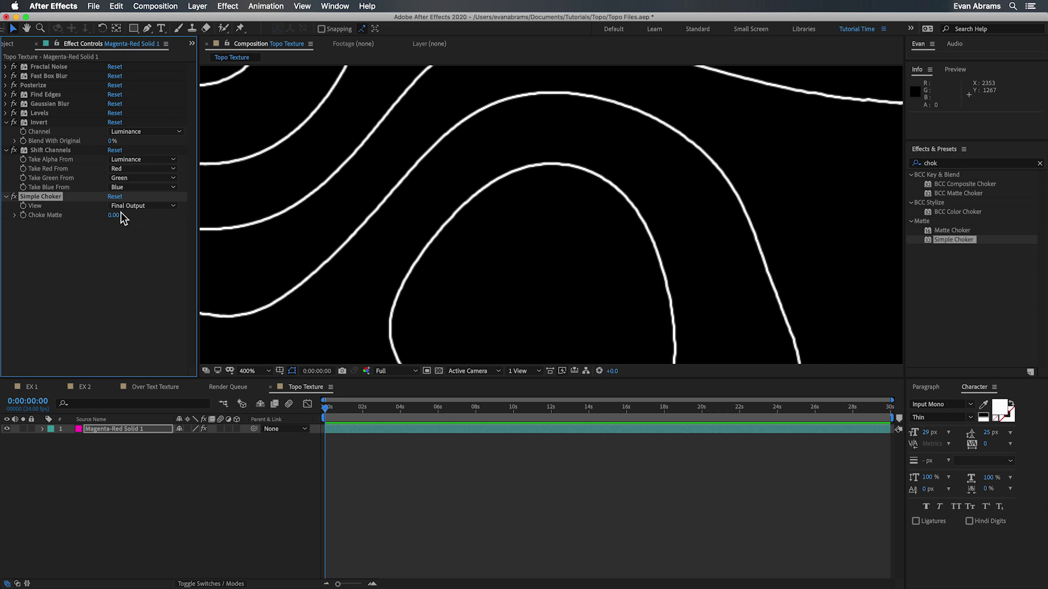
type("2-2")
key("Return")
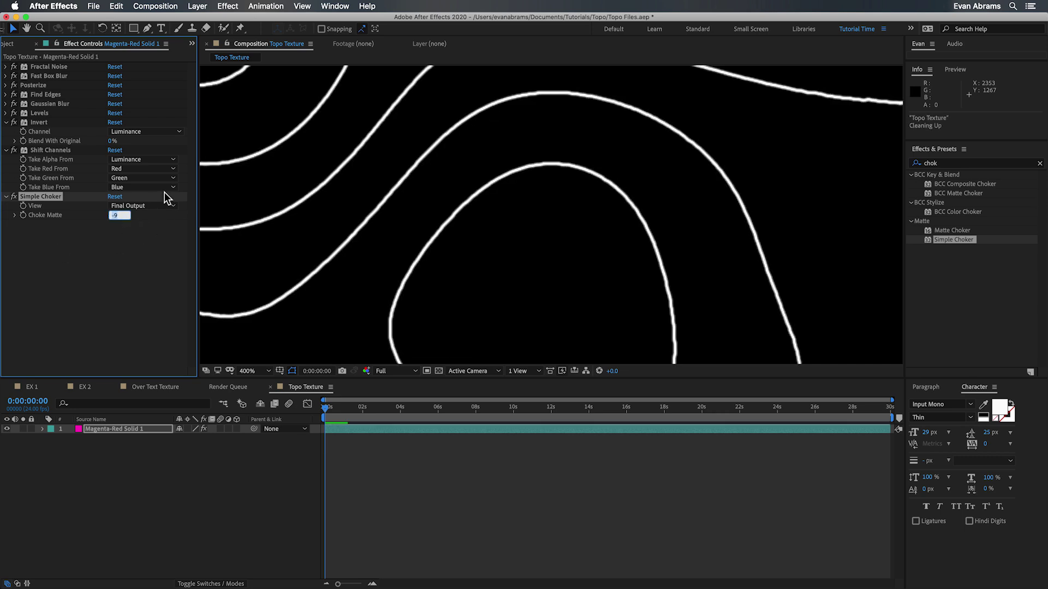
left_click(136, 228)
left_click_drag(117, 216, 97, 224)
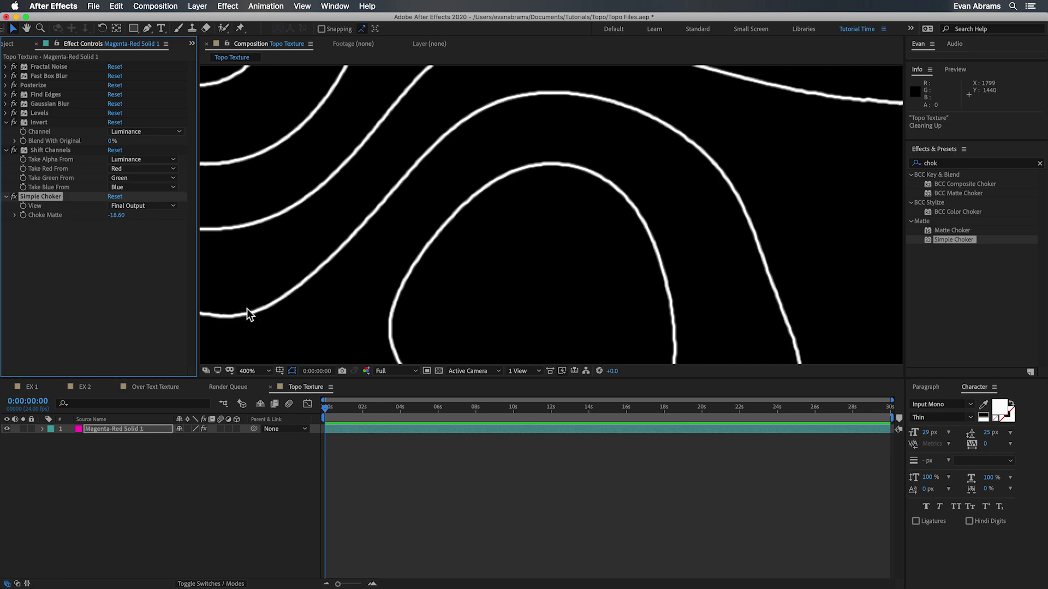
Step: Show the transparency grid and reset Simple Choker's Choke Matte to 0
left_click(439, 370)
left_click(119, 216)
type("0")
key("Return")
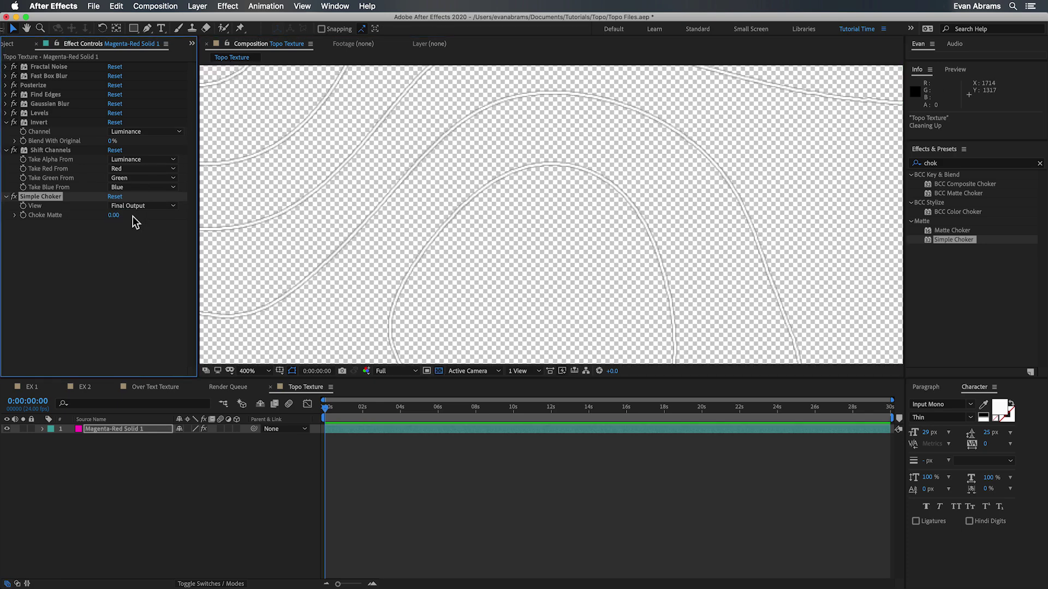
Step: Try thickening the lines with a Choke Matte of -11.10 and a red Fill below Simple Choker, and undo both
left_click_drag(116, 215, 71, 227)
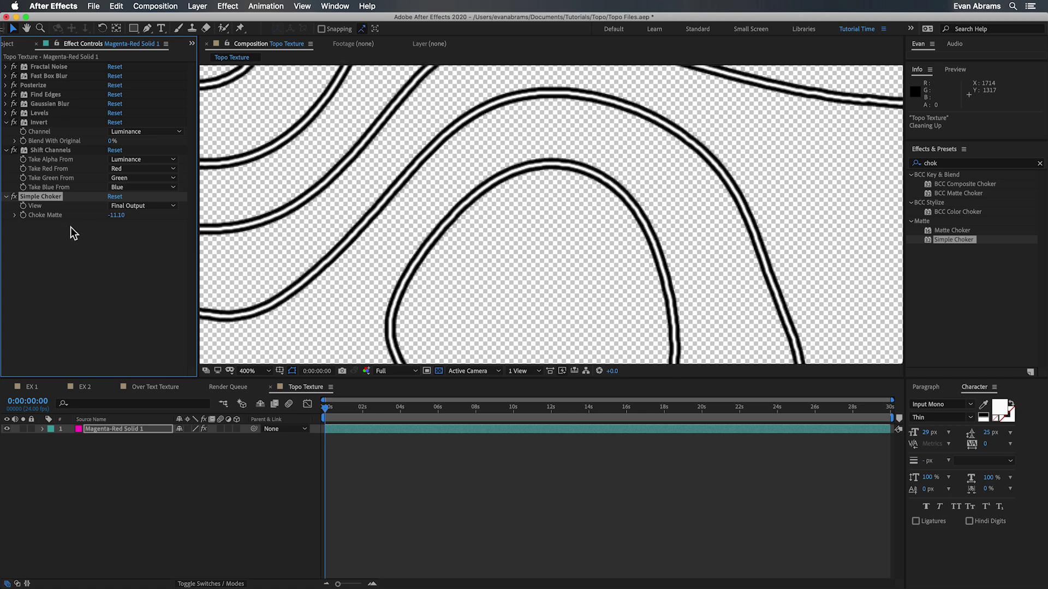
left_click(121, 240)
left_click(961, 163)
type("fill")
left_click_drag(945, 230, 22, 243)
scroll(565, 176, "down", 3)
scroll(565, 176, "up", 5)
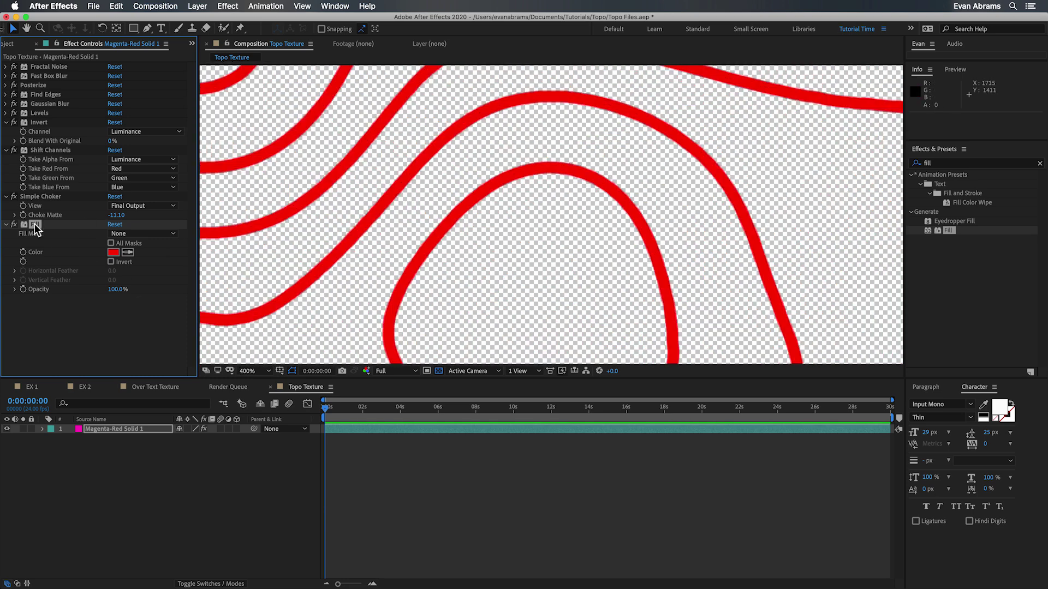
key("super+z")
key("super+z")
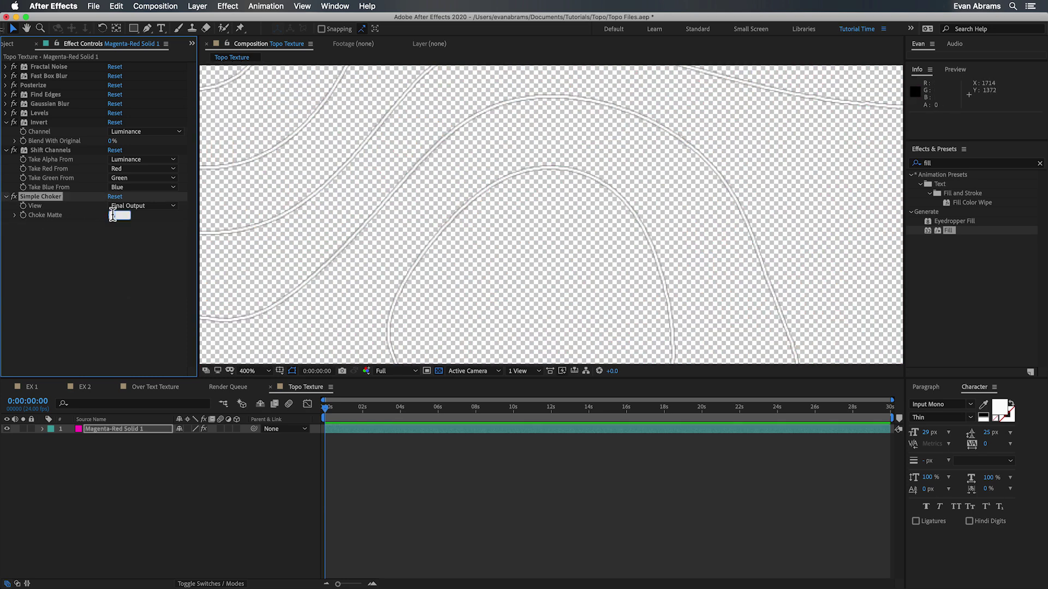
Step: Set Simple Choker's Choke Matte to 1 and add a Stroke layer style to the solid
type("1")
key("Return")
left_click(197, 6)
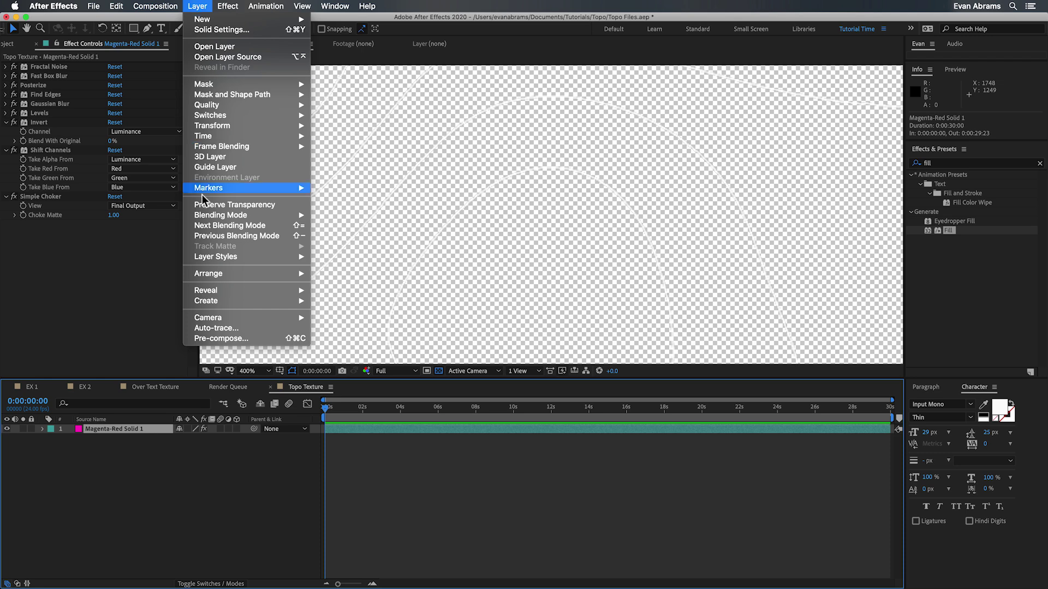
mouse_move(229, 257)
left_click(358, 380)
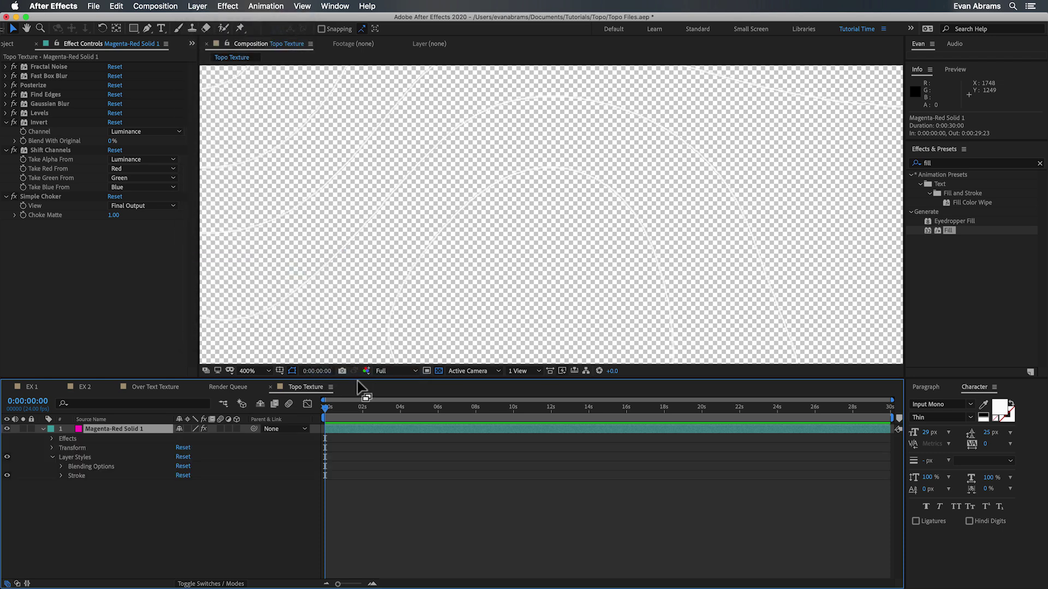
Step: Try a stroke size of 10 across the whole texture and settle on a size of 5
left_click(61, 476)
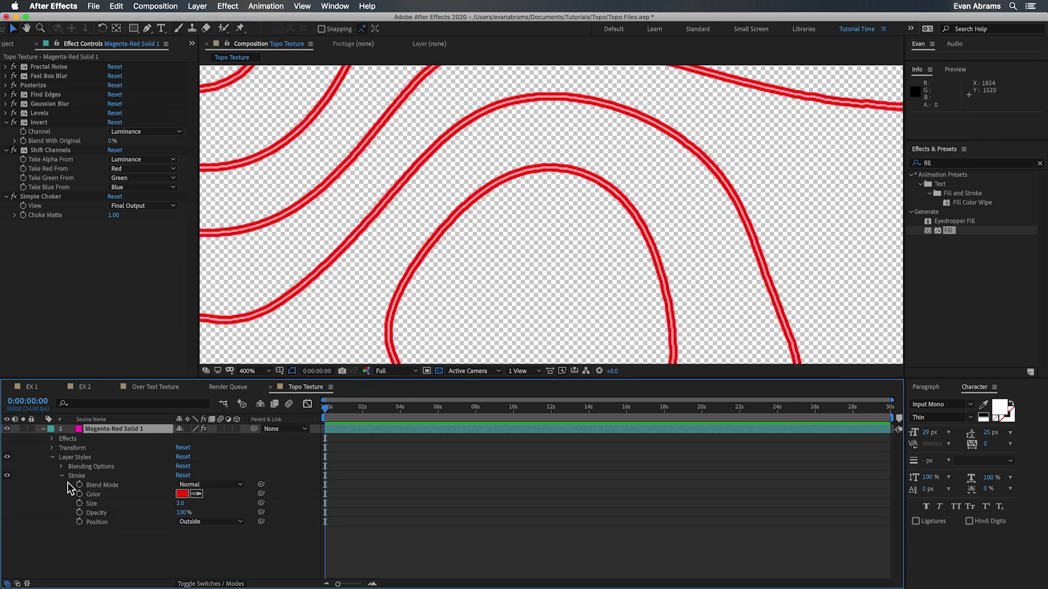
type("10")
key("Return")
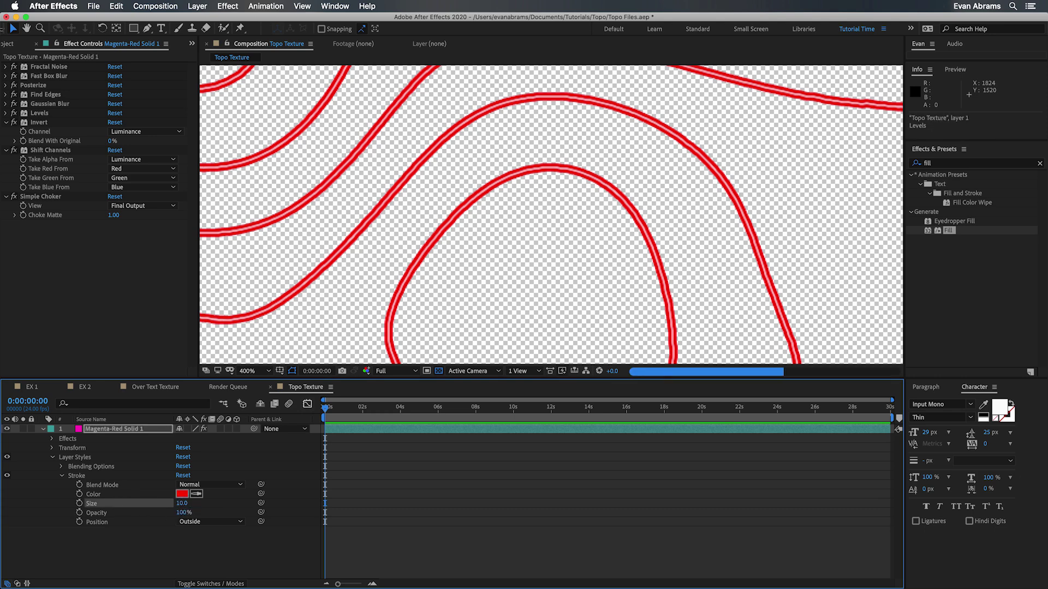
scroll(489, 210, "down", 6)
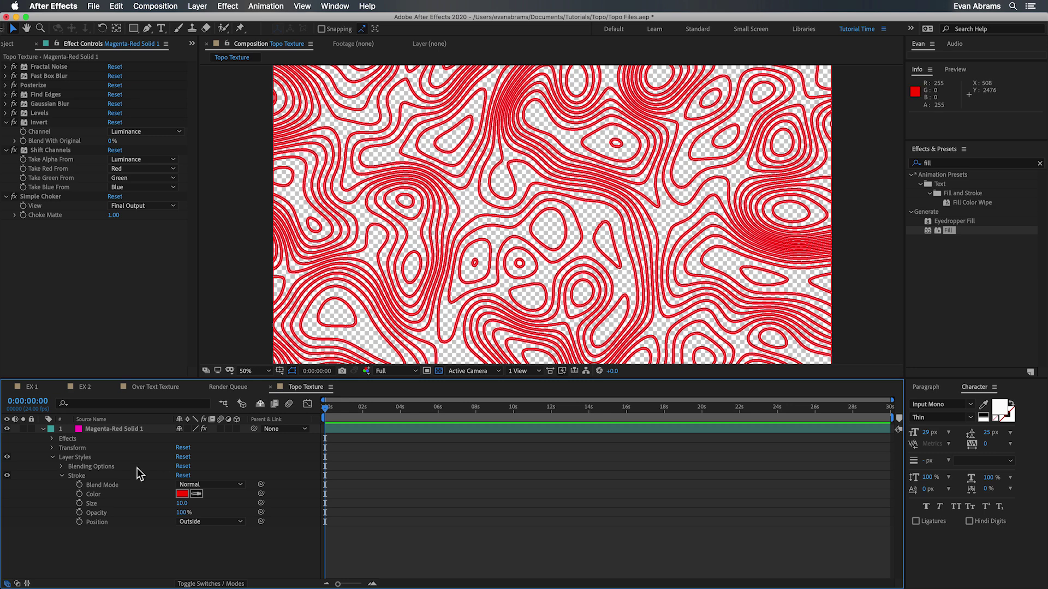
type("5")
key("Return")
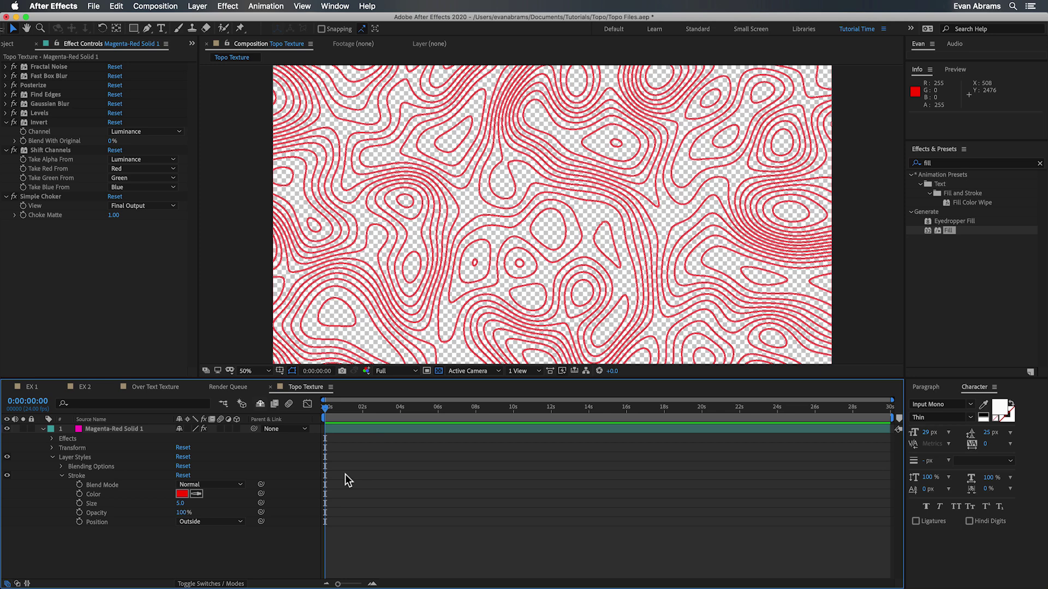
Step: Pre-compose the magenta-red solid as "Isolated Topo Lines", moving all attributes into the new composition
key("super+shift+c")
left_click(178, 328)
type("Isol")
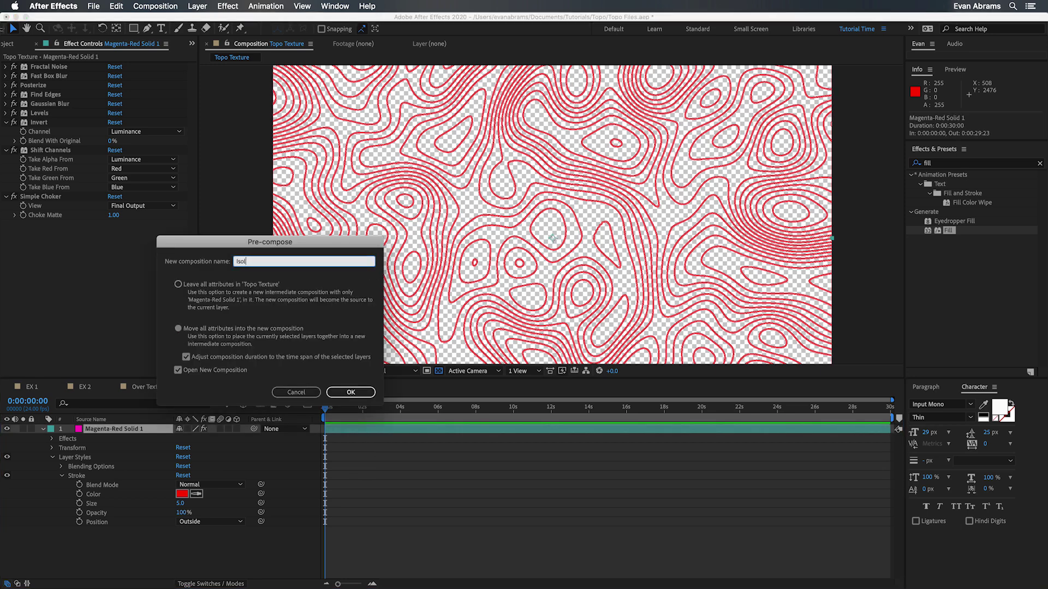
key("Return")
Step: Create a comp-sized white solid and place it as a background beneath the Isolated Topo Lines layer
right_click(247, 460)
mouse_move(264, 470)
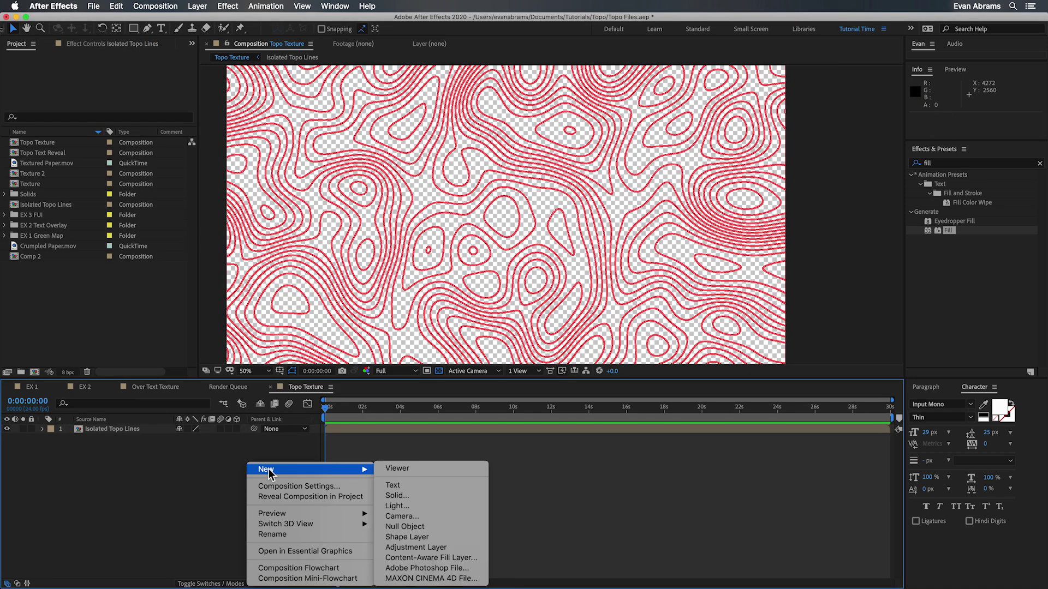
left_click(398, 495)
left_click(667, 305)
left_click(663, 343)
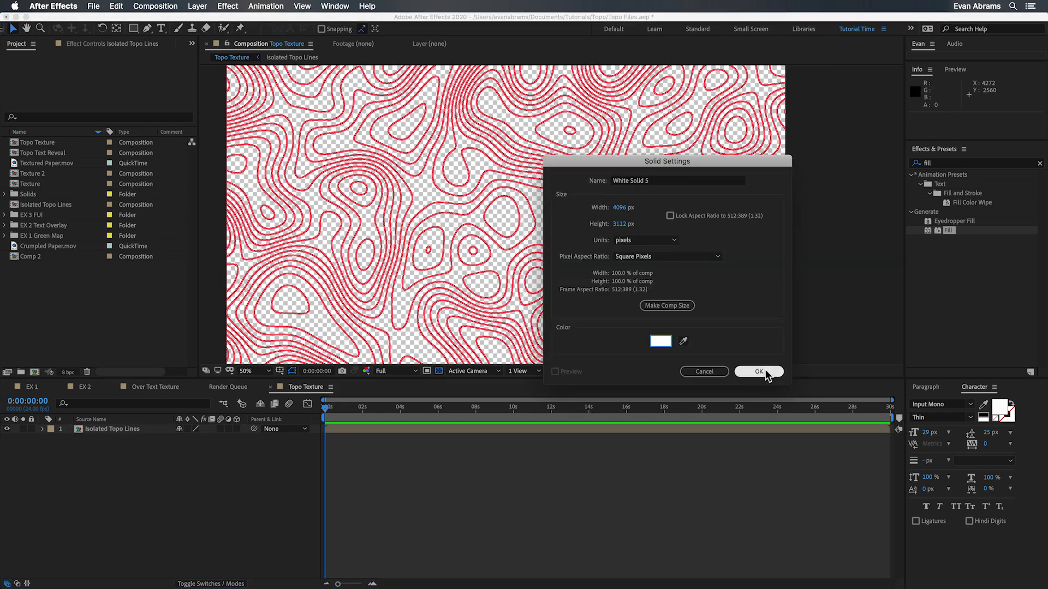
left_click(764, 373)
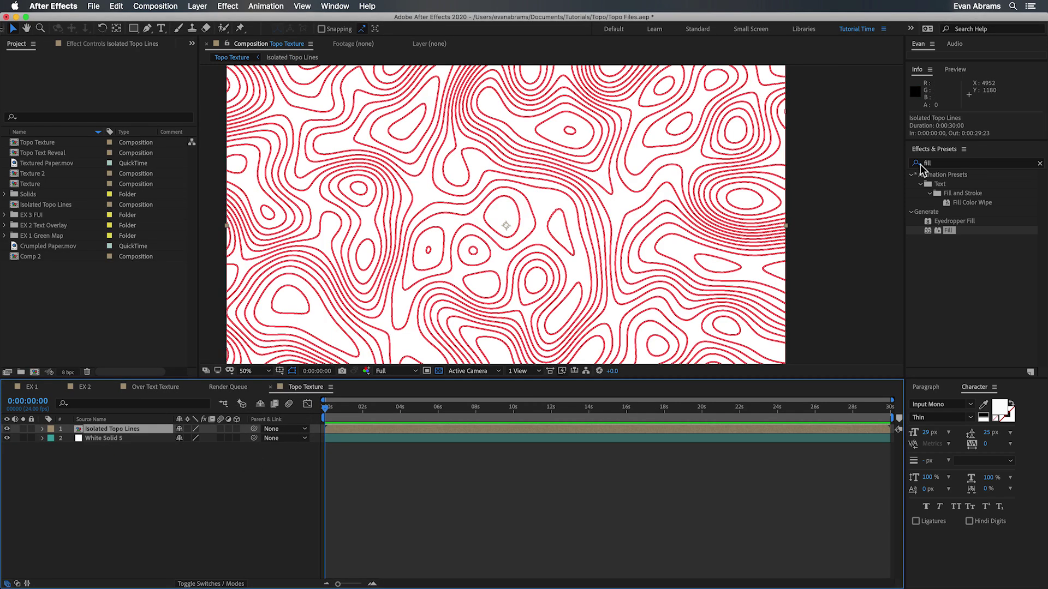
Step: Apply Gradient Ramp to Isolated Topo Lines and run it diagonally from about 4080, 24 to 24, 3088
left_click(926, 164)
type("gradient")
key("super+a")
type("ramp")
double_click(964, 184)
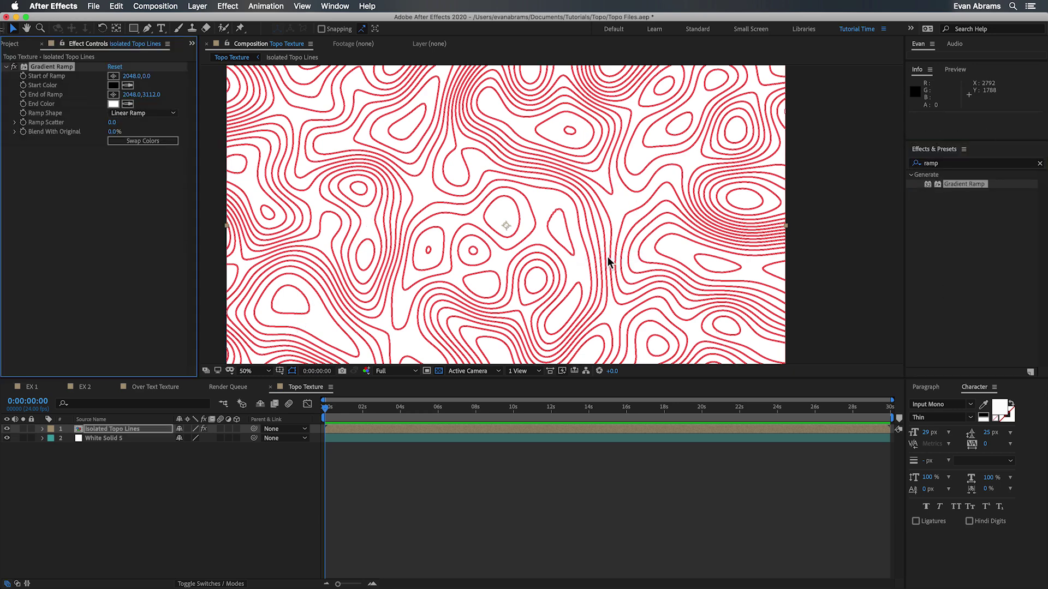
key("comma")
left_click_drag(521, 334, 400, 335)
left_click_drag(523, 121, 663, 122)
Step: Set the ramp's start color to blue and end color to magenta, and soften a Drop Shadow on the lines
left_click(113, 85)
left_click(717, 274)
left_click(704, 227)
left_click(804, 229)
left_click(113, 104)
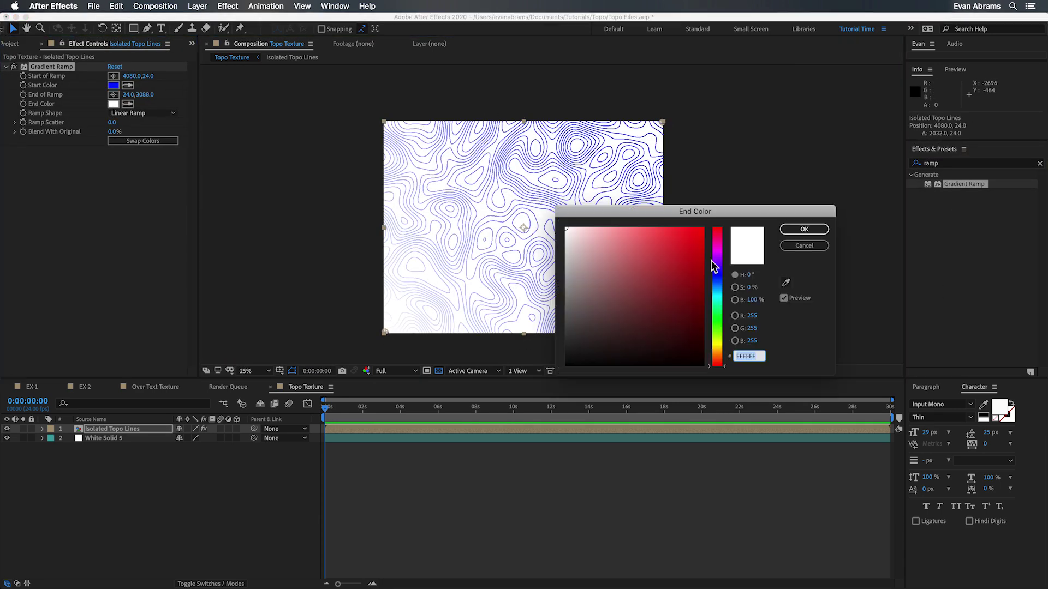
left_click(704, 228)
left_click(717, 244)
left_click(805, 229)
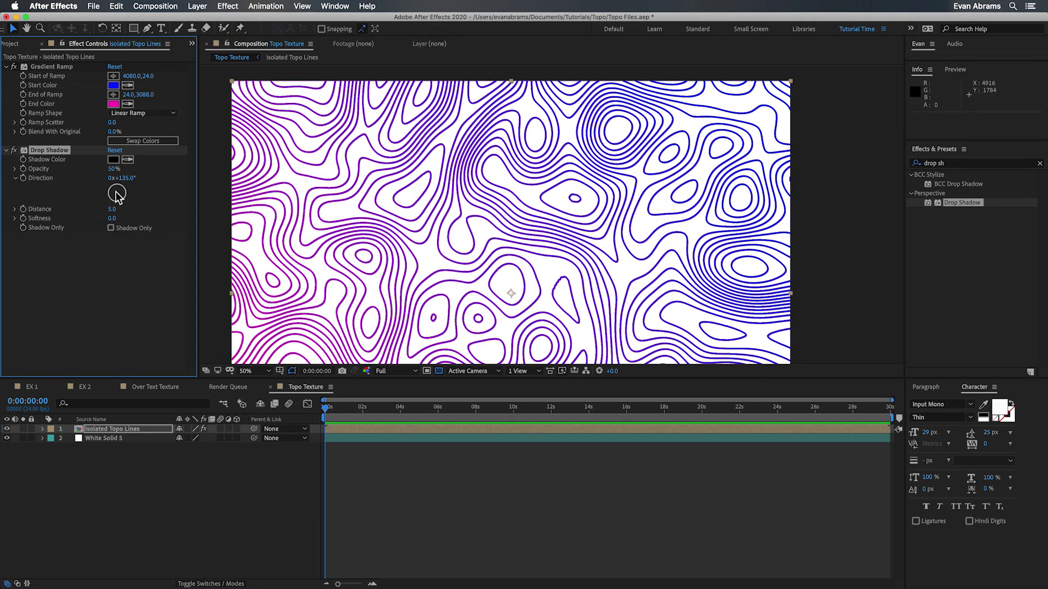
left_click_drag(113, 219, 127, 217)
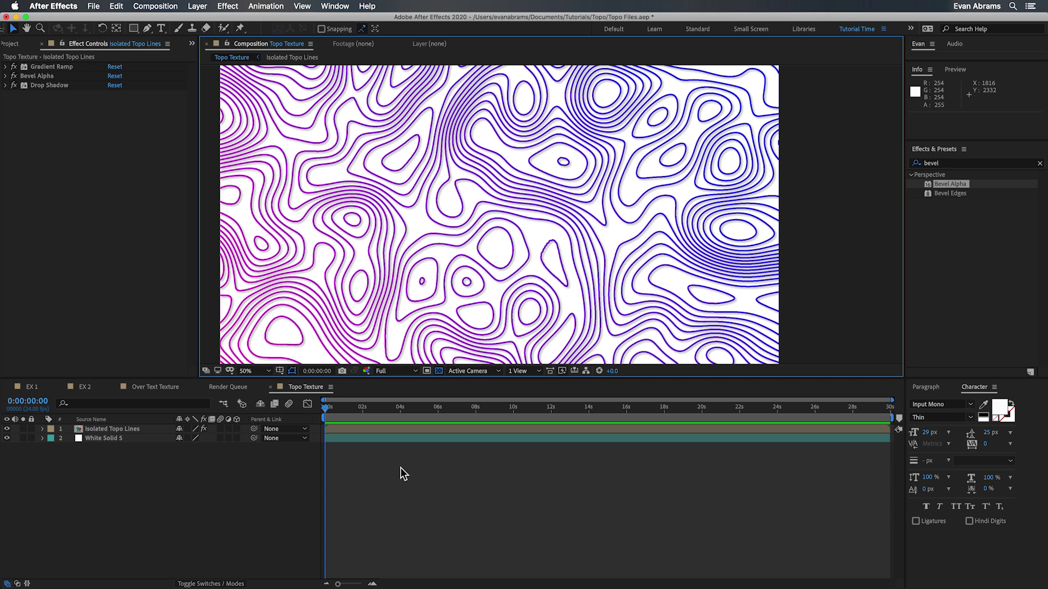
Step: In the Isolated Topo Lines composition, animate Fractal Noise's Offset Turbulence straight down to about 2048, 2984 over 10 seconds and preview it
double_click(358, 432)
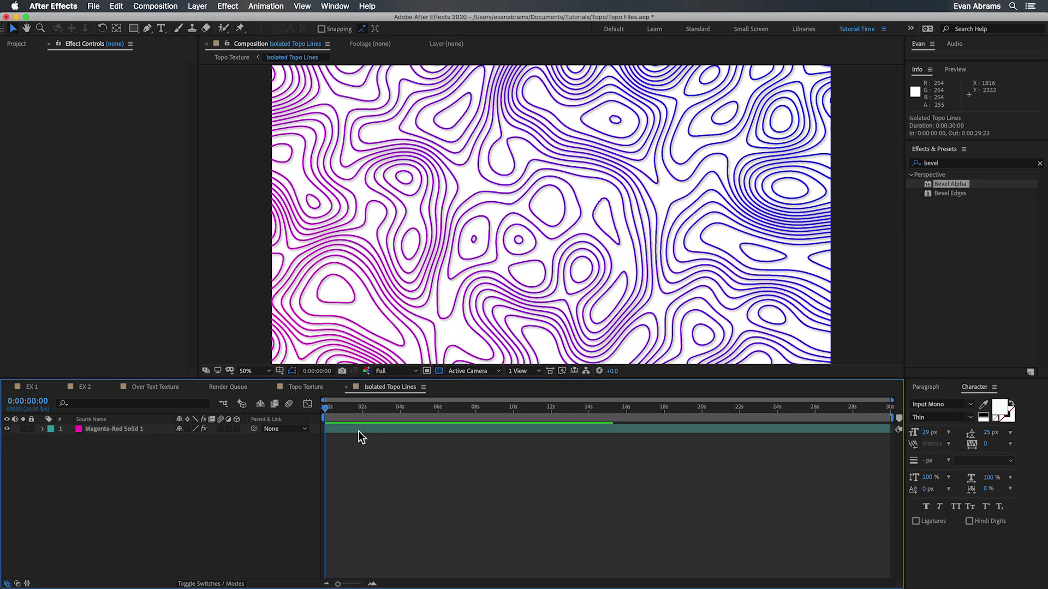
left_click(358, 431)
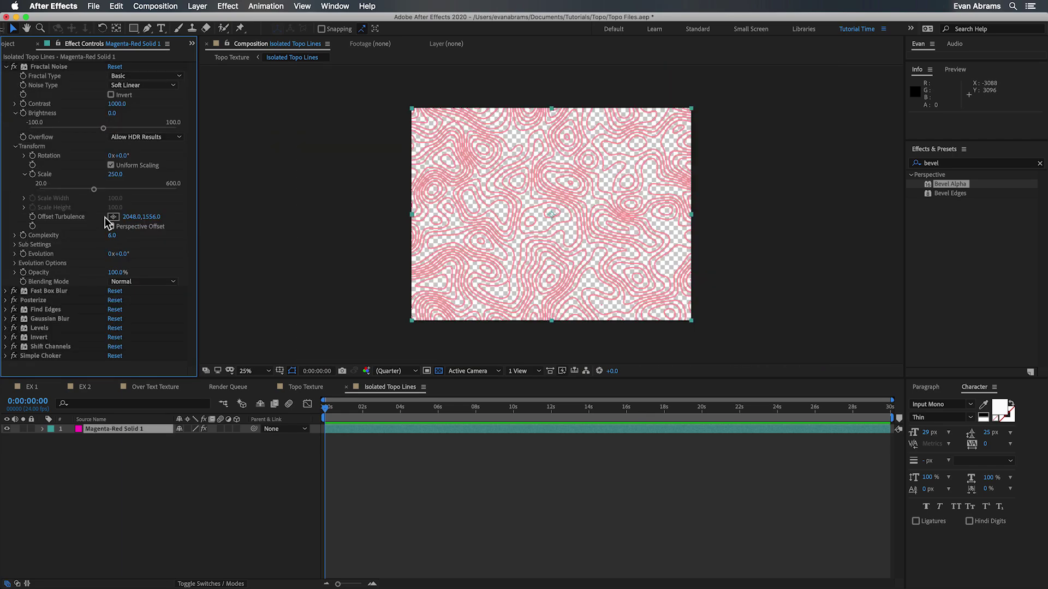
left_click(54, 215)
left_click(461, 407)
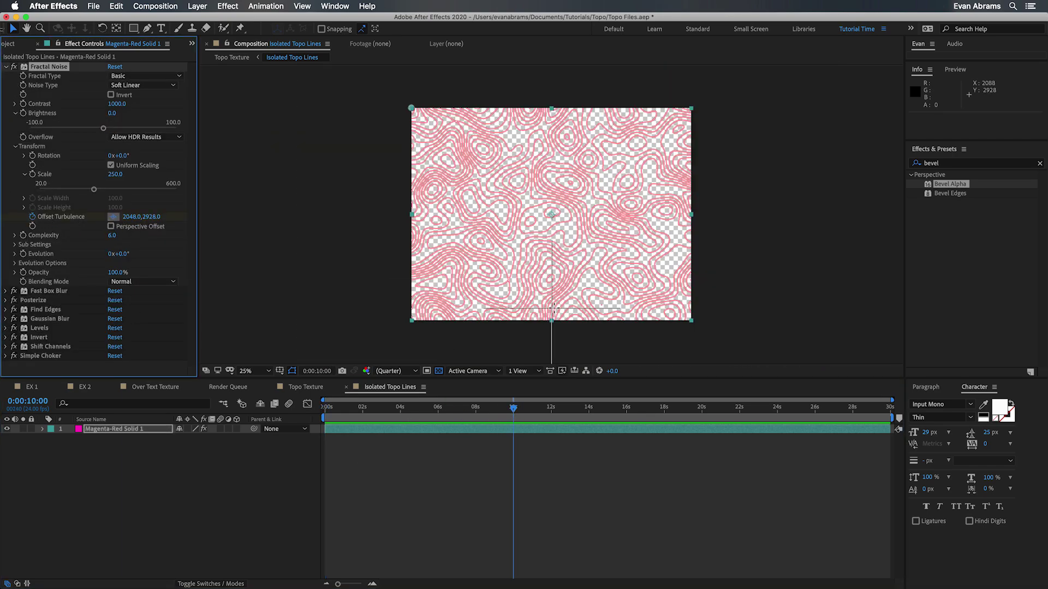
left_click_drag(551, 214, 553, 311)
left_click_drag(513, 408, 324, 452)
key("space")
left_click(364, 409)
left_click_drag(369, 413, 287, 409)
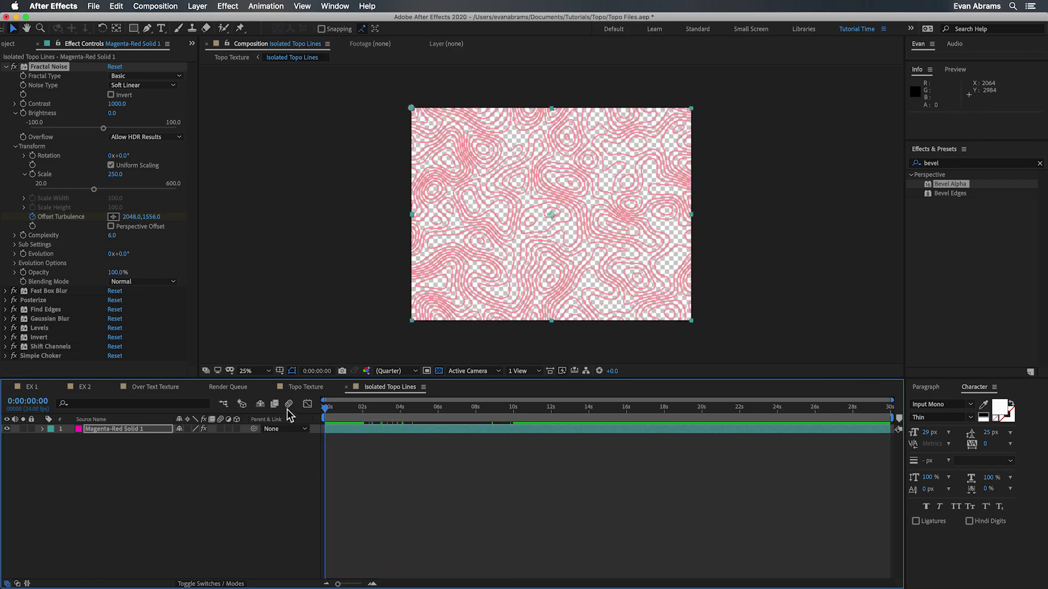
Step: Animate Fractal Noise's Scale upward from 250 over the first 10 seconds and preview the motion
left_click(33, 175)
left_click_drag(392, 409, 503, 422)
key("space")
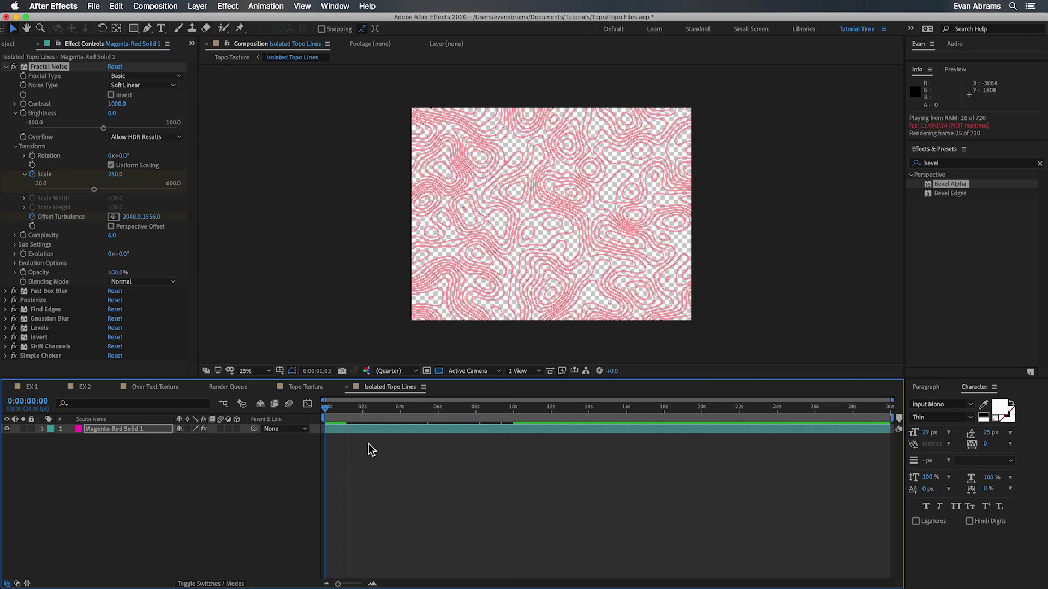
left_click_drag(385, 415, 312, 410)
Step: Animate Fractal Noise's Evolution forward from 0° over the first 10 seconds and preview the result
left_click(23, 254)
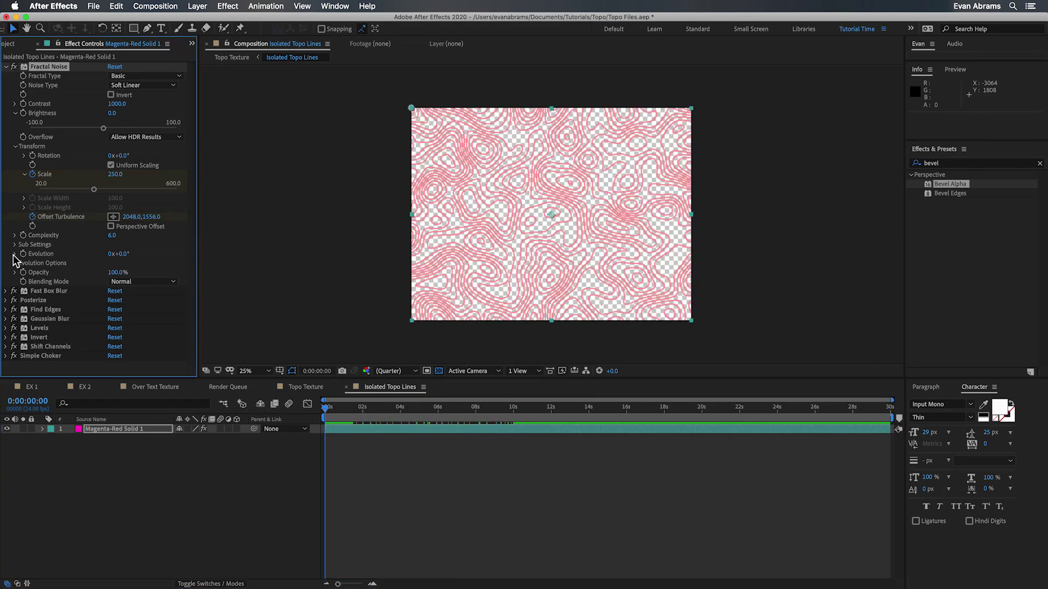
left_click(15, 254)
left_click_drag(491, 409, 513, 417)
left_click_drag(111, 254, 117, 254)
key("space")
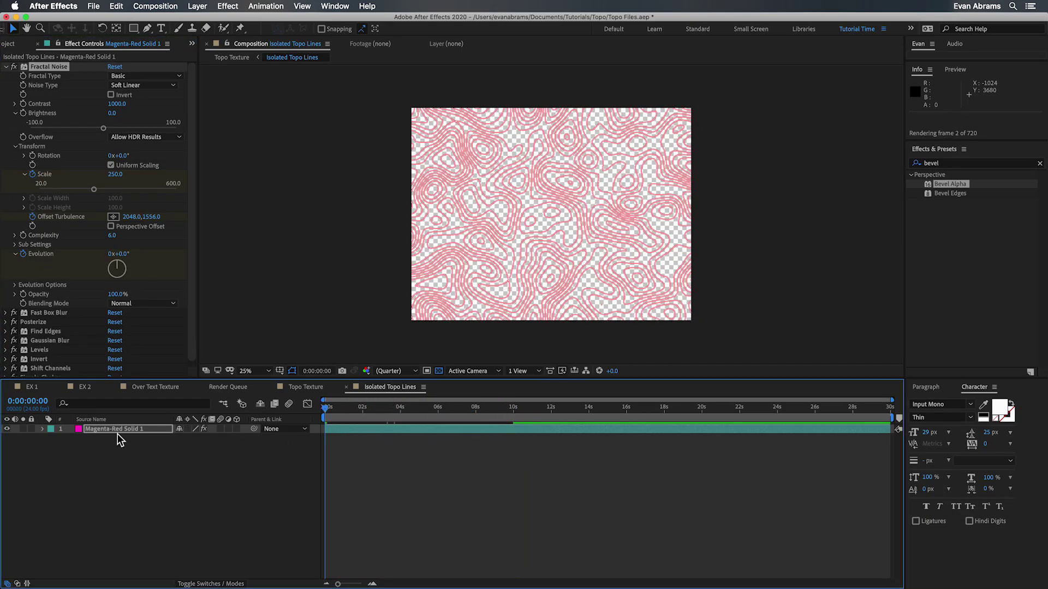
key("space")
Step: Turn off the transparency grid and animate Fractal Noise's Brightness from -395 at the start to 0 at about 3:07
left_click(439, 371)
left_click_drag(375, 408, 387, 448)
left_click(23, 113)
key("u")
left_click_drag(112, 113, 11, 128)
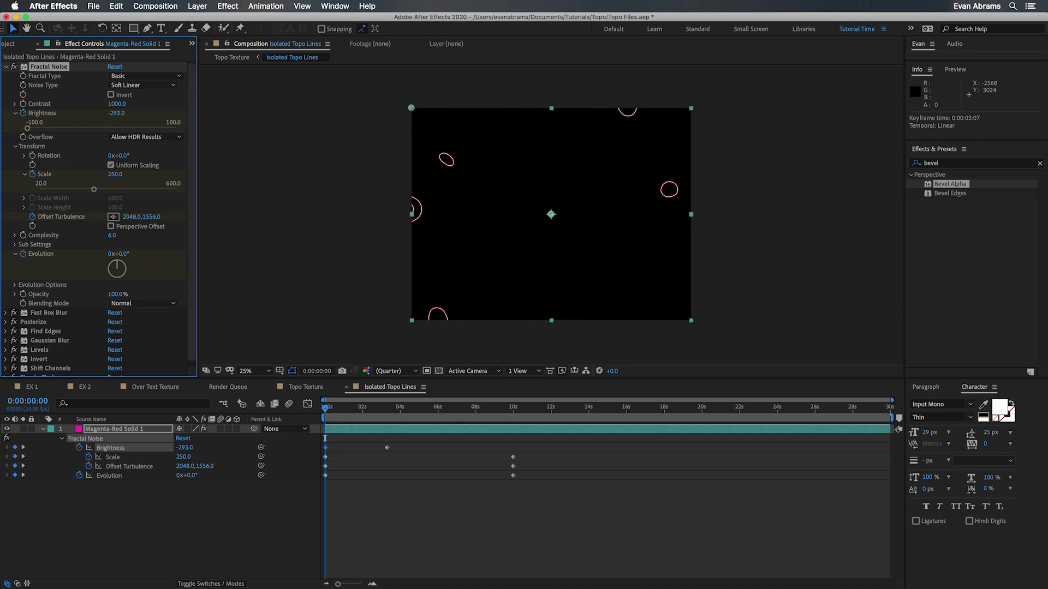
left_click(397, 454)
key("space")
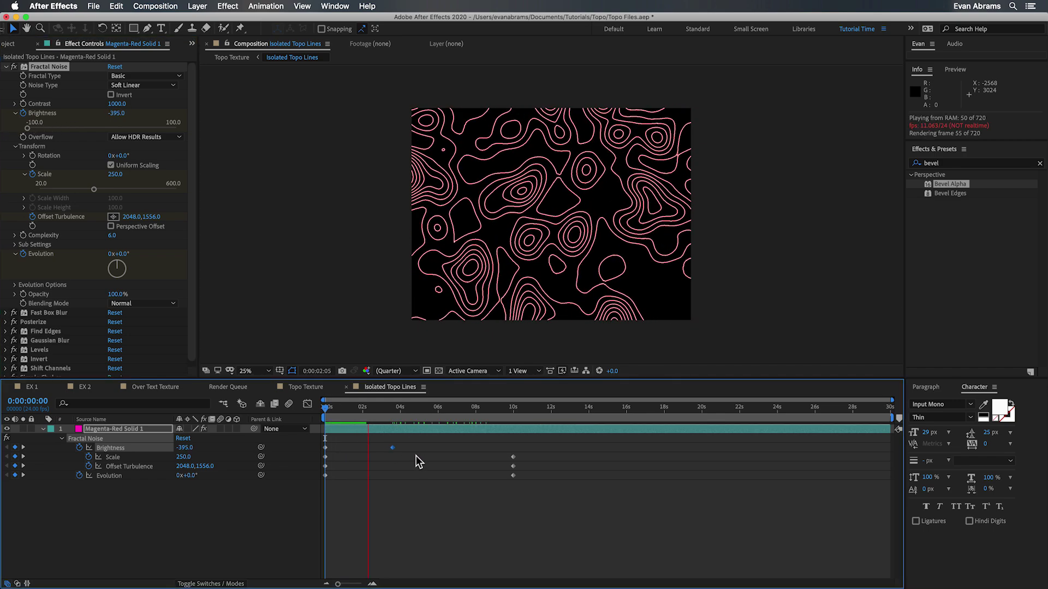
Step: Shift the second Brightness keyframe slightly later, apply Easy Ease to it, and scrub to 0:00:03:05
left_click_drag(393, 448, 396, 449)
key("F9")
left_click_drag(328, 417, 386, 411)
Step: Set Fractal Noise's Random Seed to 200 and step it down through neighboring values to vary the pattern
left_click(15, 285)
left_click(112, 315)
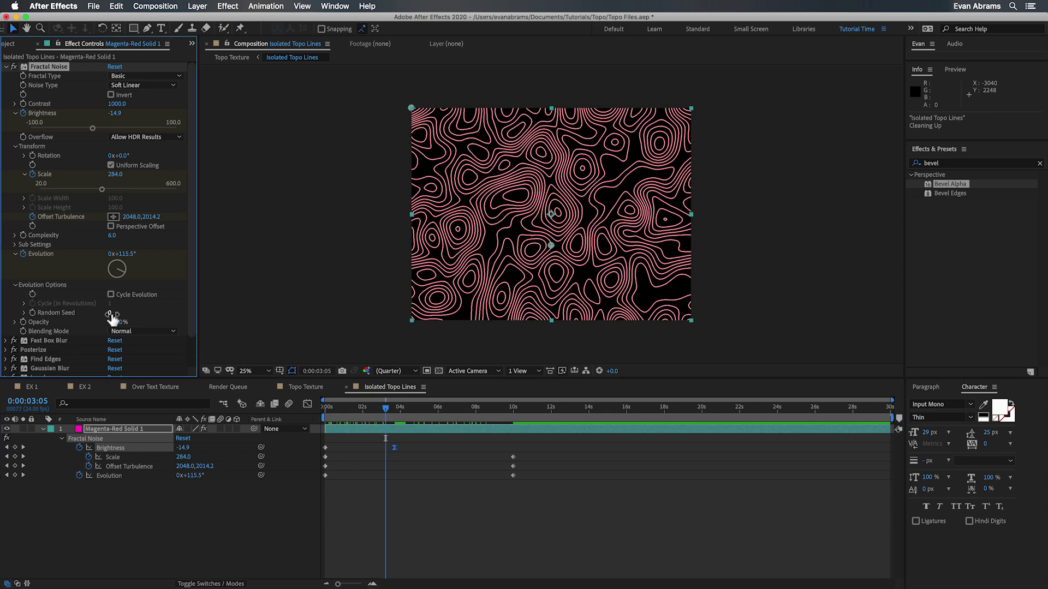
type("200")
key("Return")
key("Down")
key("Down")
key("Down")
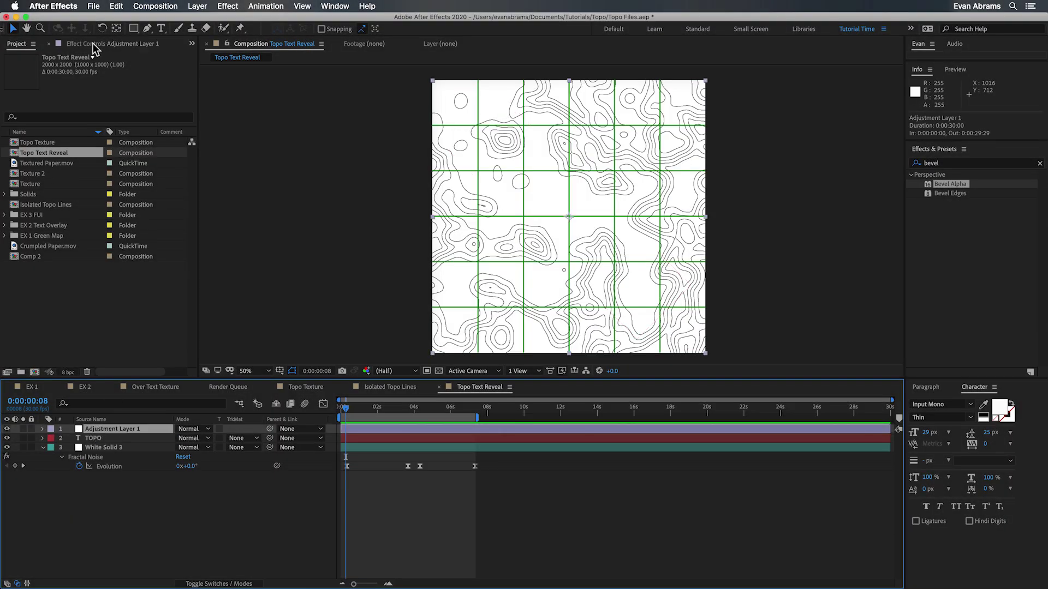
Step: Inspect the effects on Adjustment Layer 1 in the Topo Text Reveal composition, and hide that layer
left_click(96, 43)
left_click(46, 123)
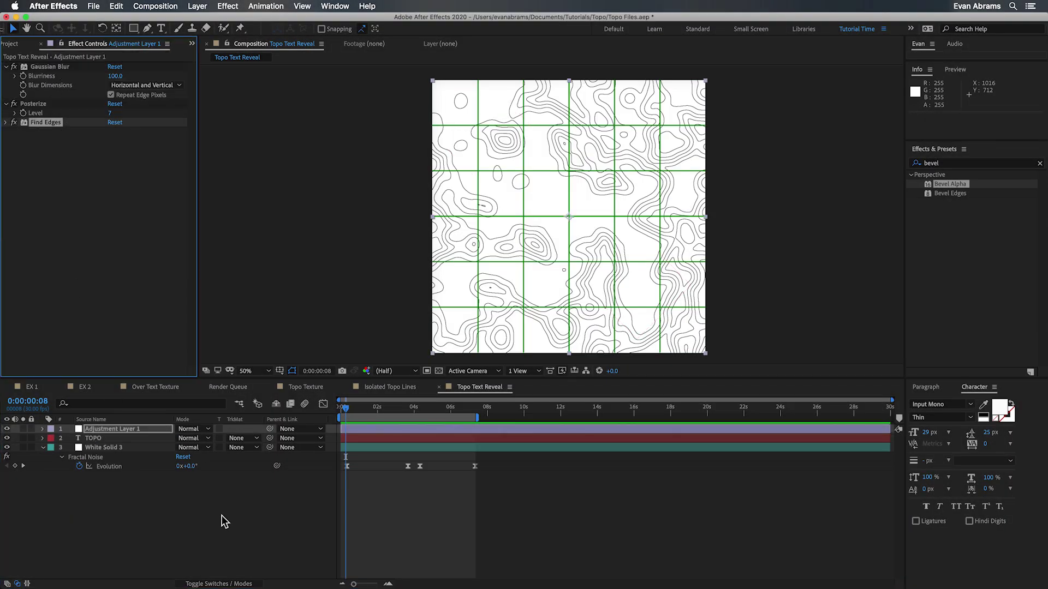
left_click(145, 515)
left_click(8, 429)
Step: Reveal the keyframes of the TOPO text and White Solid 3 layers and return to the first frame
left_click(348, 438)
left_click(352, 446, "shift")
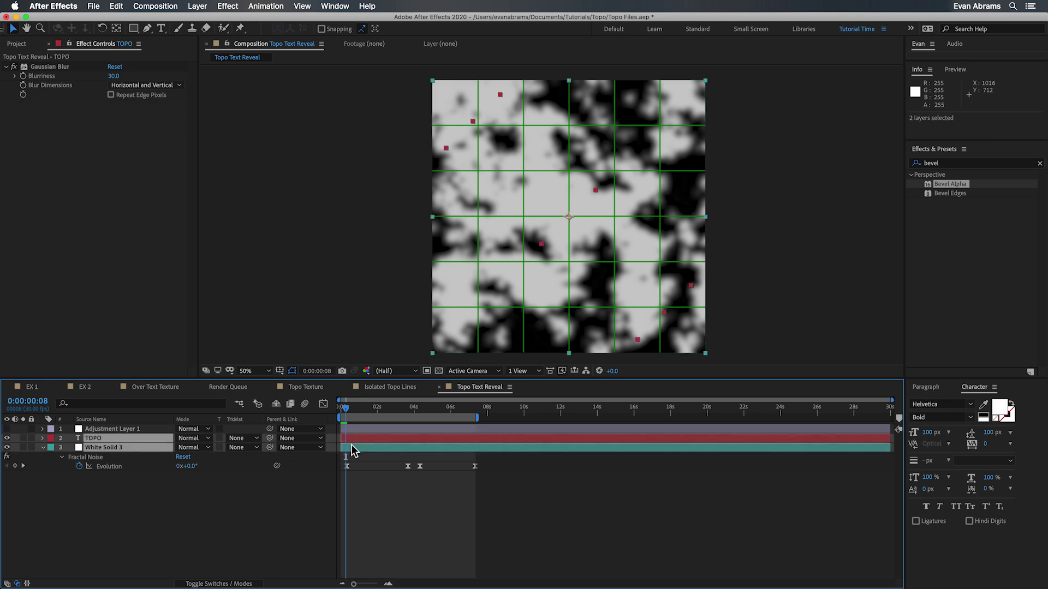
key("u")
left_click(364, 549)
left_click_drag(353, 411, 312, 464)
Step: Collapse Fractal Noise and Gaussian Blur on White Solid 3 and slightly raise the Output White of Levels
left_click(404, 457)
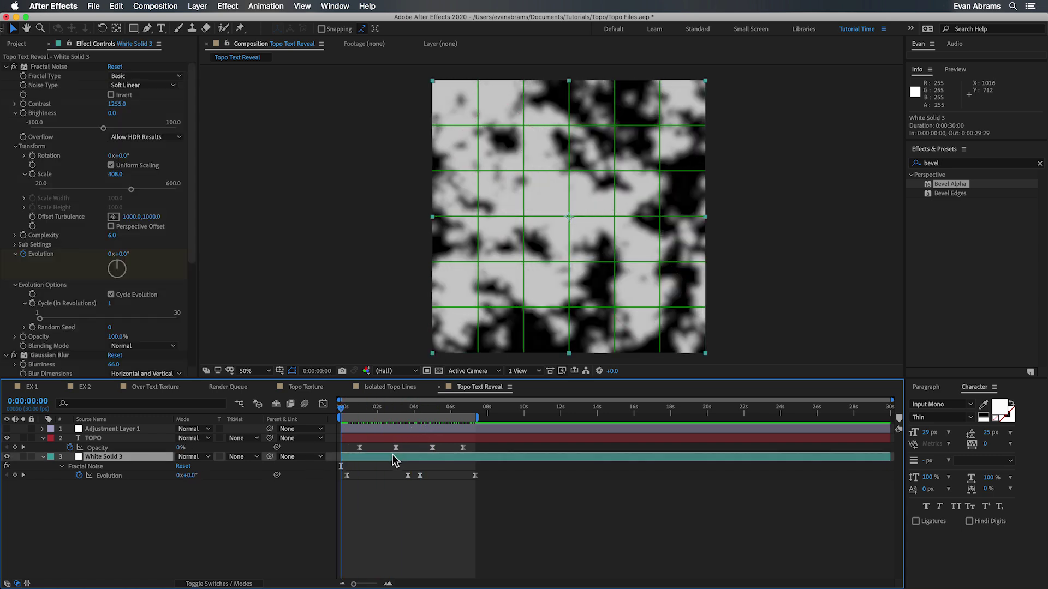
left_click(7, 67)
left_click(5, 76)
left_click(40, 85)
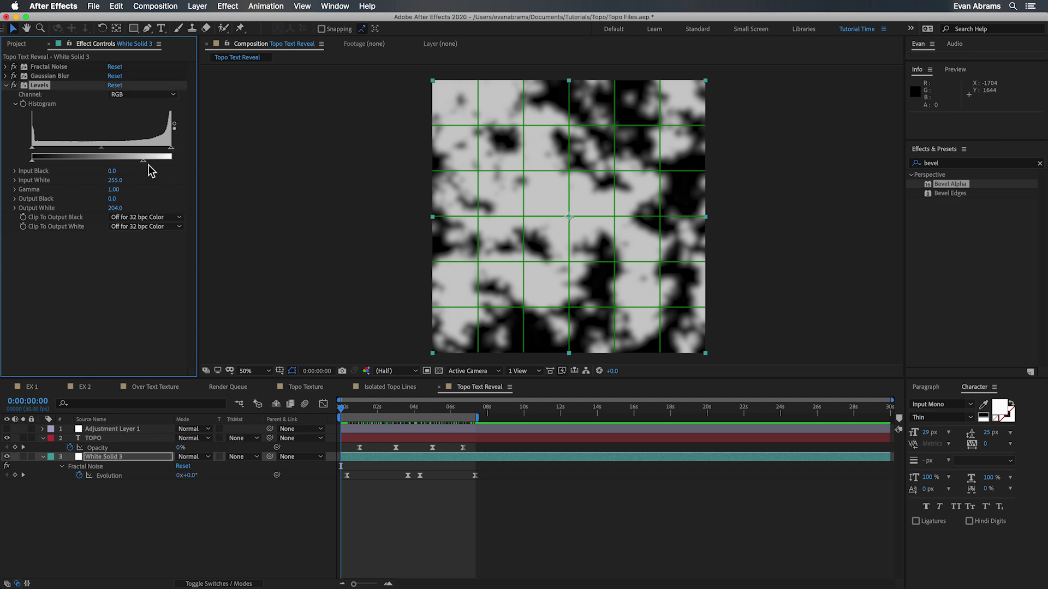
left_click_drag(118, 208, 119, 211)
left_click(119, 211)
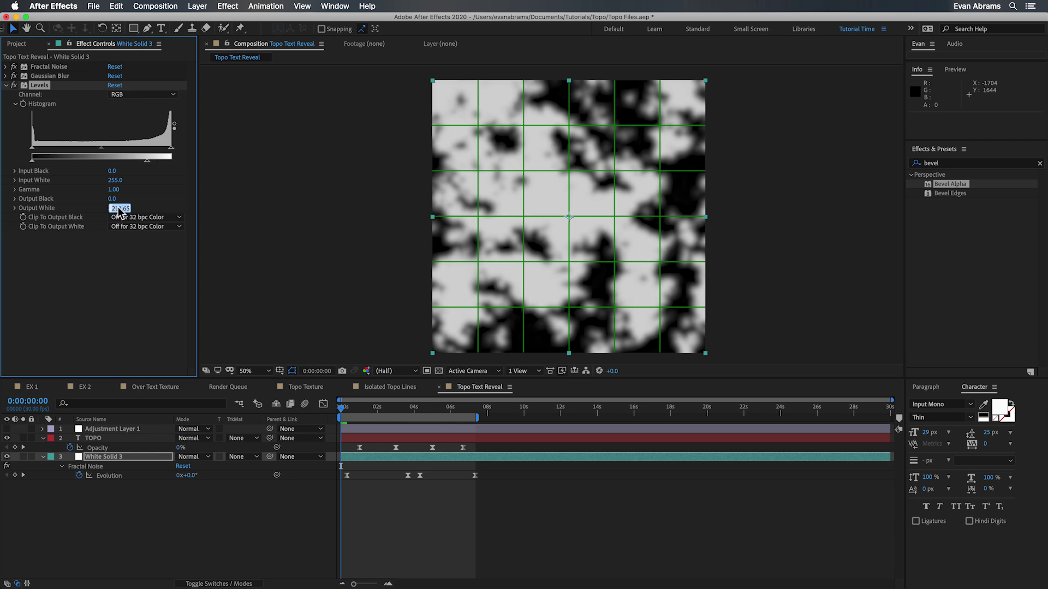
Step: Turn off the grid overlay and scrub to 0:00:03:19 to view the blurred TOPO text
left_click(378, 440)
left_click_drag(374, 409, 417, 407)
left_click(278, 371)
left_click(303, 397)
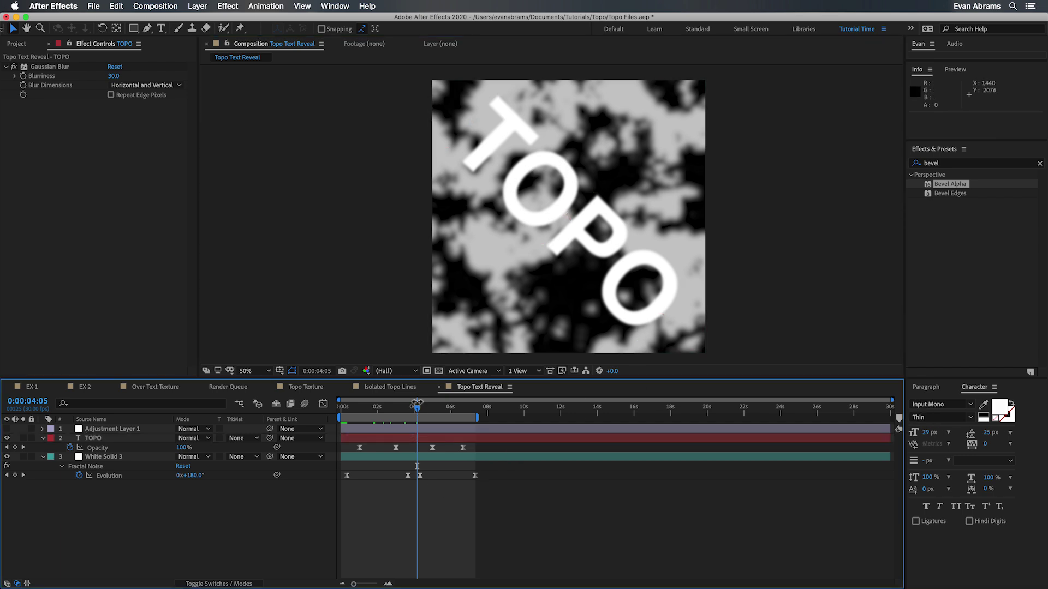
mouse_move(417, 409)
left_mouse_down()
mouse_move(338, 429)
mouse_move(446, 422)
mouse_move(407, 421)
left_mouse_up()
Step: Expand Find Edges on Adjustment Layer 1 and make that layer visible again
left_click(110, 429)
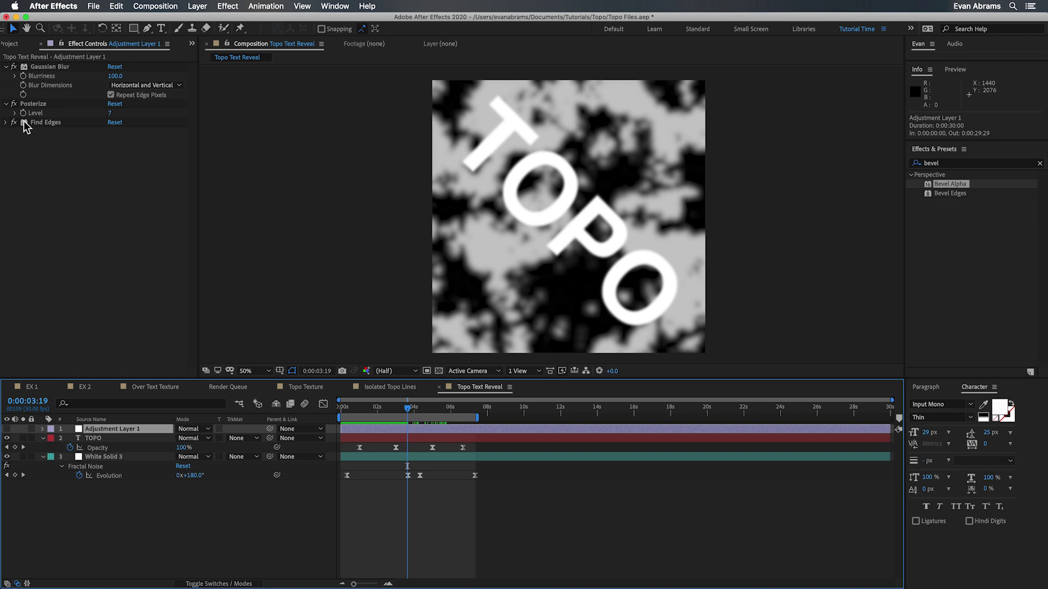
left_click(6, 122)
left_click(7, 429)
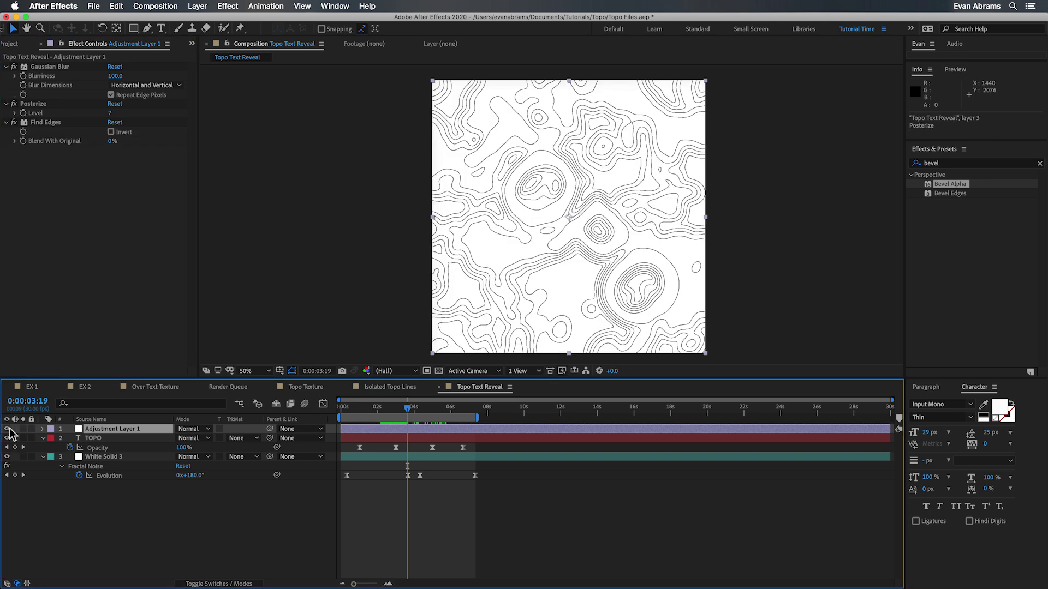
Step: Preview the topographic text reveal from the start and scrub through its appearance and disappearance
left_click(517, 477)
left_click_drag(398, 410, 342, 415)
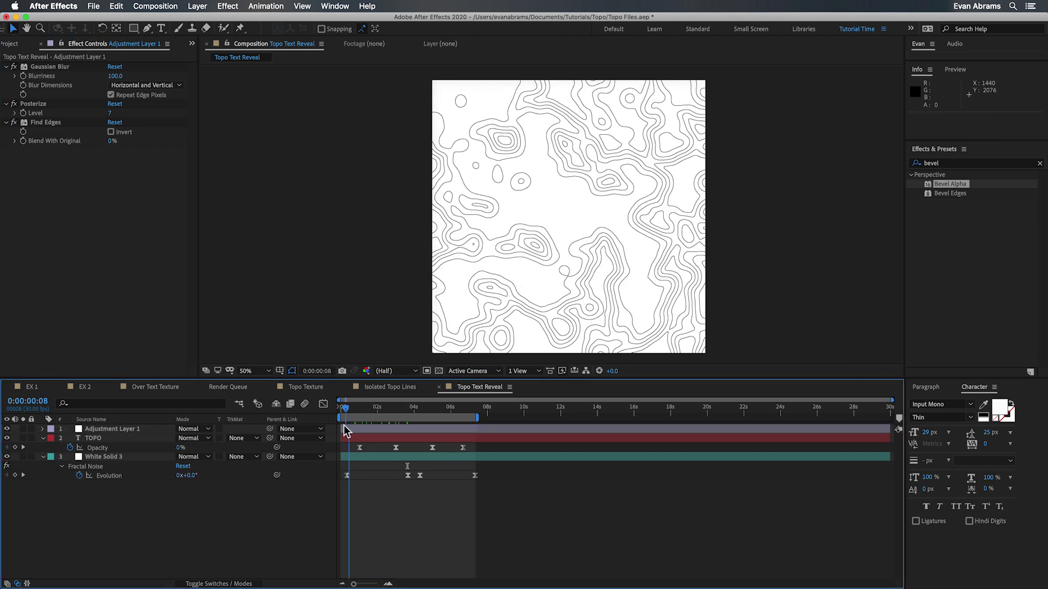
key("space")
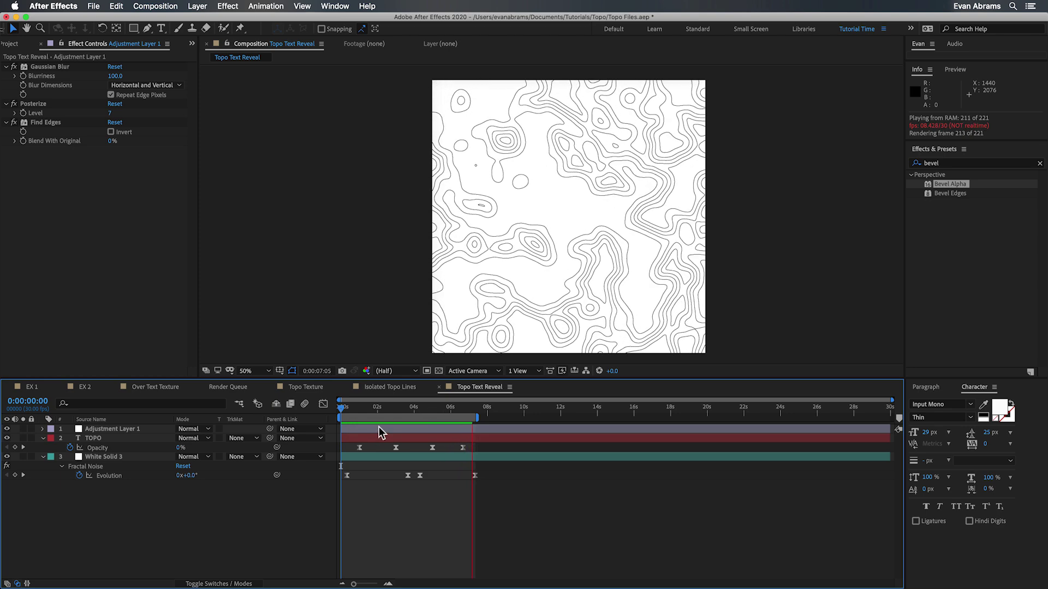
left_click(395, 407)
mouse_move(397, 407)
left_mouse_down()
mouse_move(450, 415)
mouse_move(413, 420)
left_mouse_up()
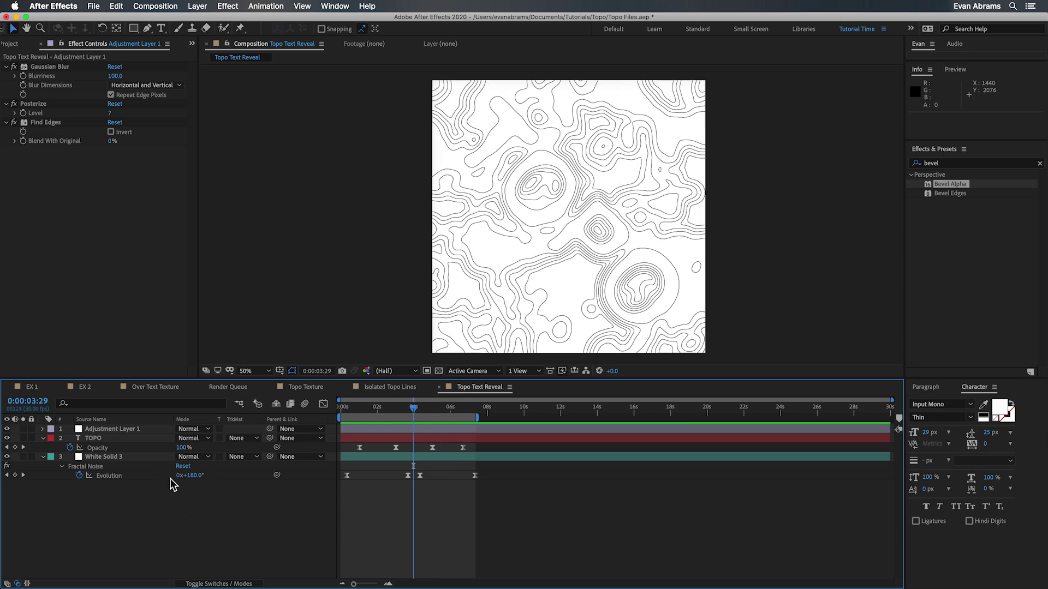
left_click_drag(413, 408, 472, 431)
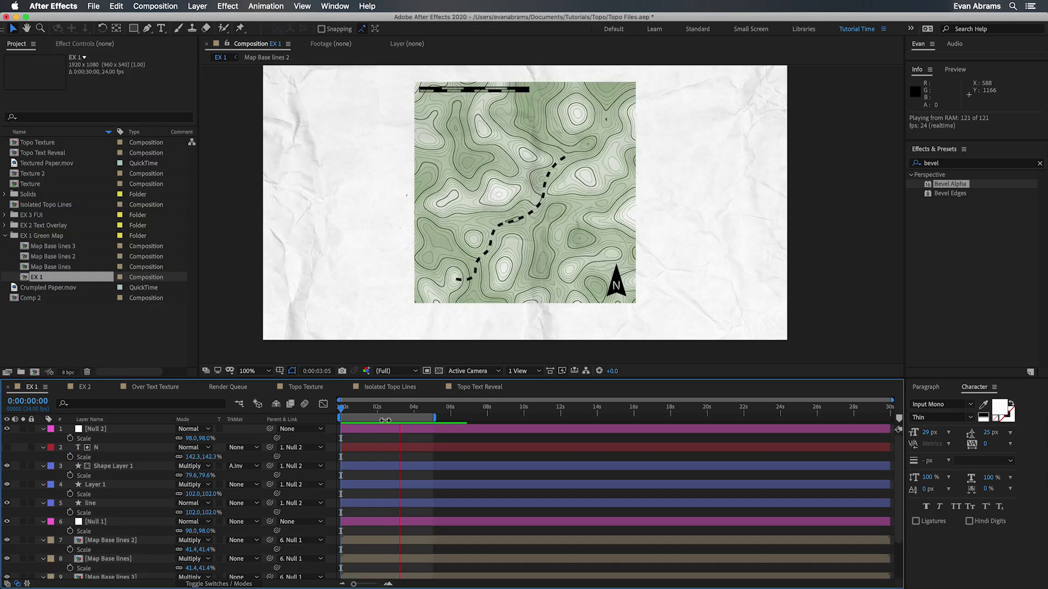
Step: Toggle the Map Base lines and Map Base lines 2 layers in EX 1 to compare their contour lines
key("space")
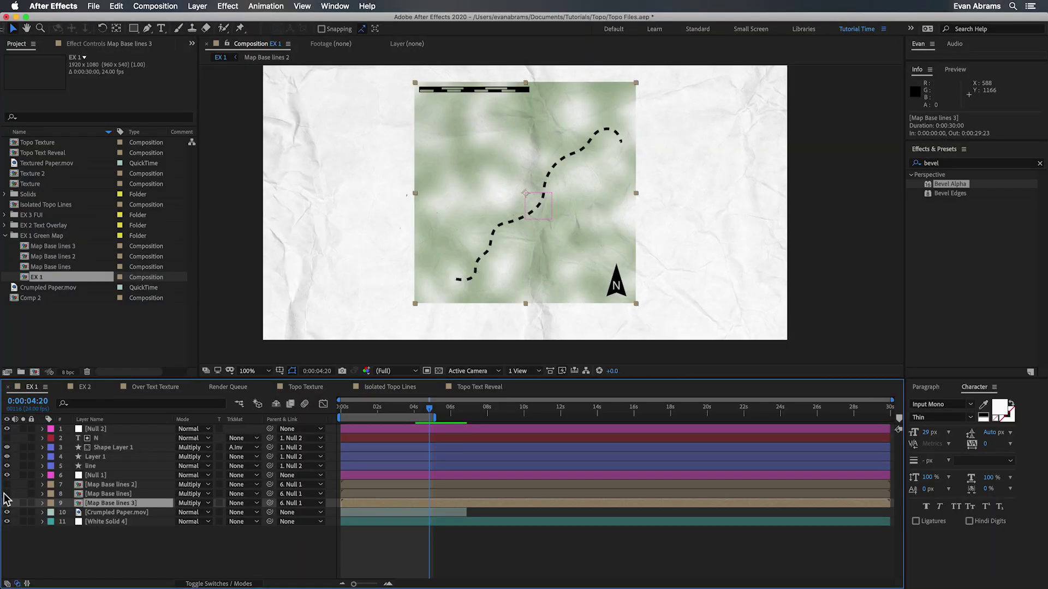
left_click(6, 494)
key("period")
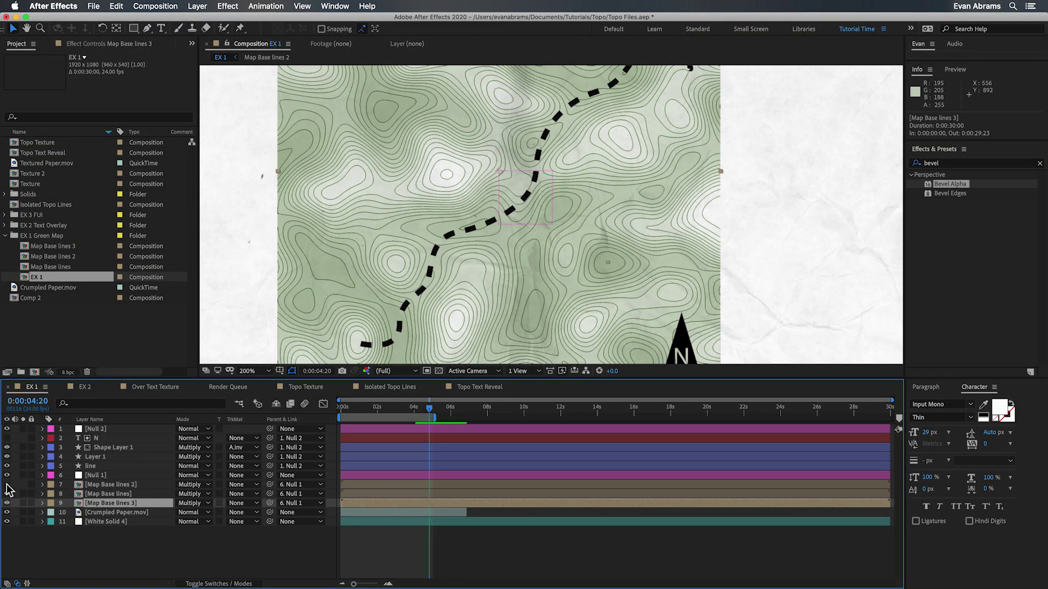
left_click(7, 484)
left_click(6, 485)
left_click(6, 494)
left_click(7, 493)
left_click(6, 485)
Step: Open the Map Base lines 2 composition and reveal all modified properties of its Base Lines layer
double_click(102, 485)
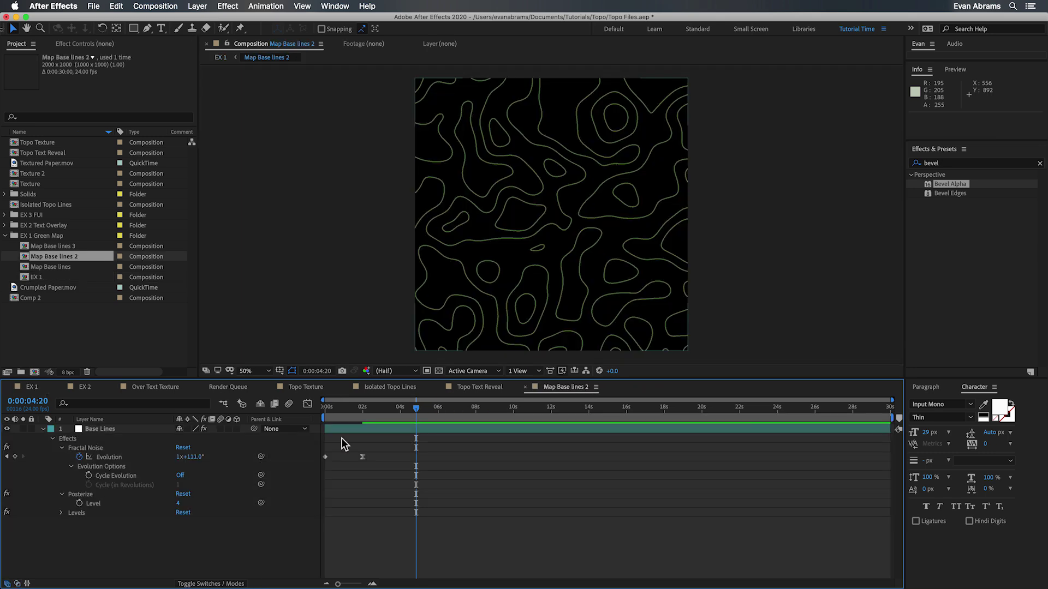
left_click(390, 427)
key("u")
key("u")
key("u")
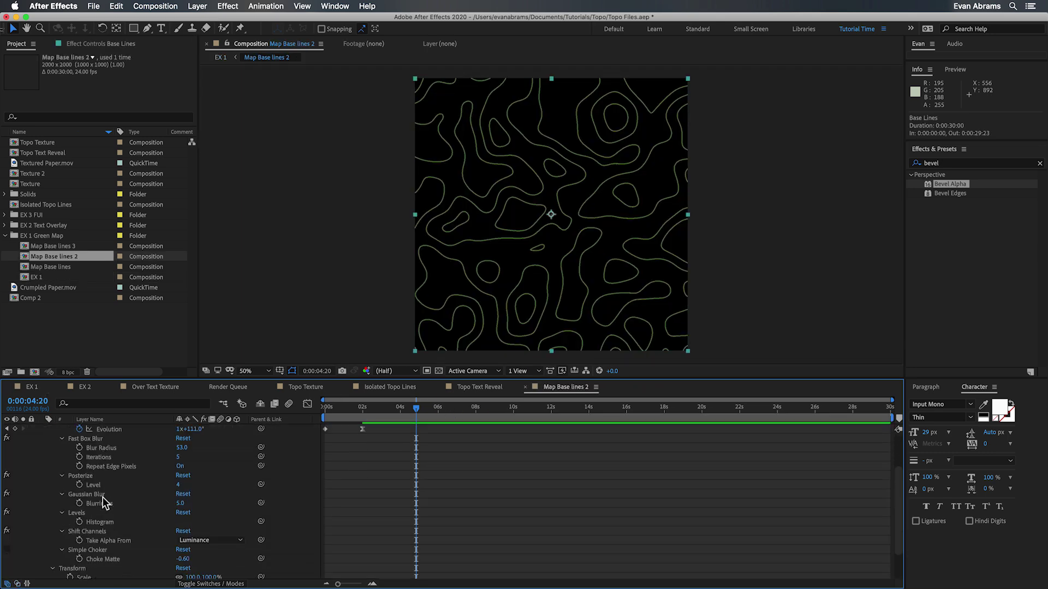
Step: Examine the modified properties of the Base Lines layer in Map Base lines 2, especially the Posterize level and Stroke size
scroll(102, 497, "down", 5)
left_click(78, 556)
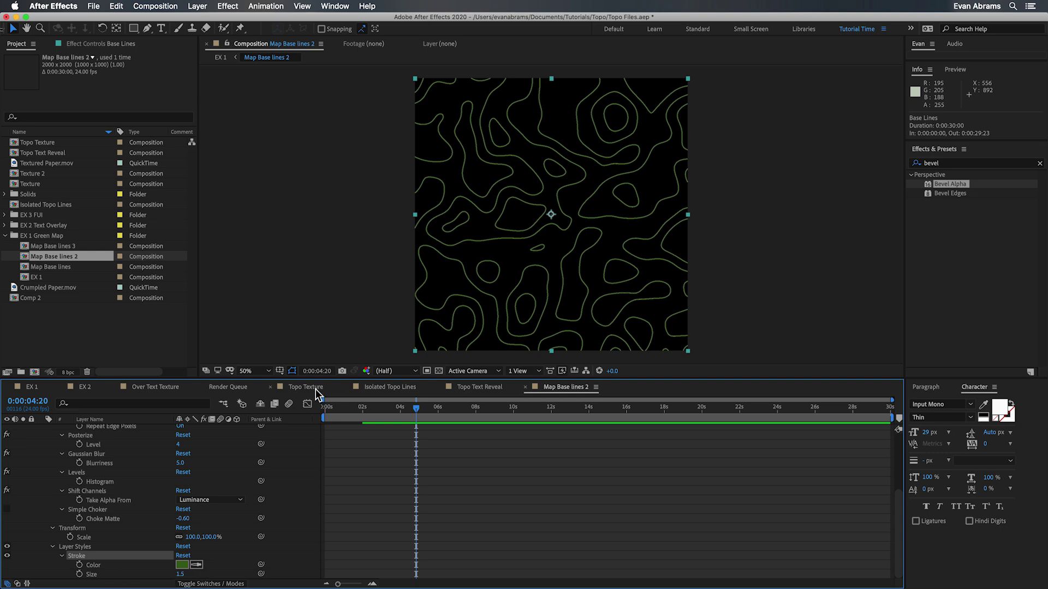
left_click_drag(359, 379, 359, 254)
left_click(183, 557)
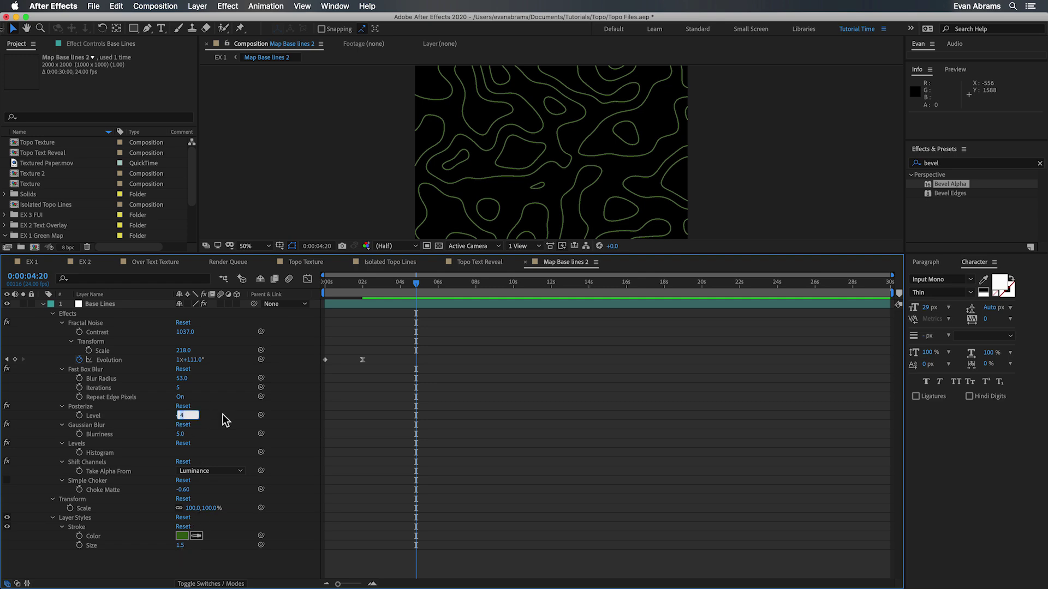
left_click(183, 545)
left_click_drag(444, 254, 453, 415)
Step: Go through EX 1 to the Map Base lines composition and reveal all modified properties of its Base Lines layer down to the Stroke size
key("Tab")
left_click(491, 428)
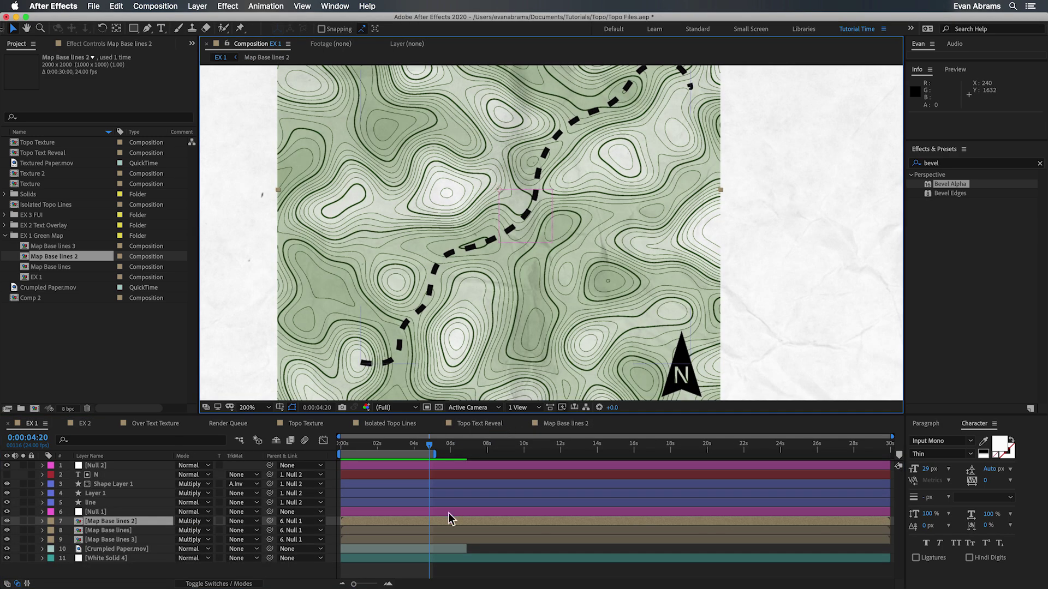
double_click(437, 530)
left_click(142, 465)
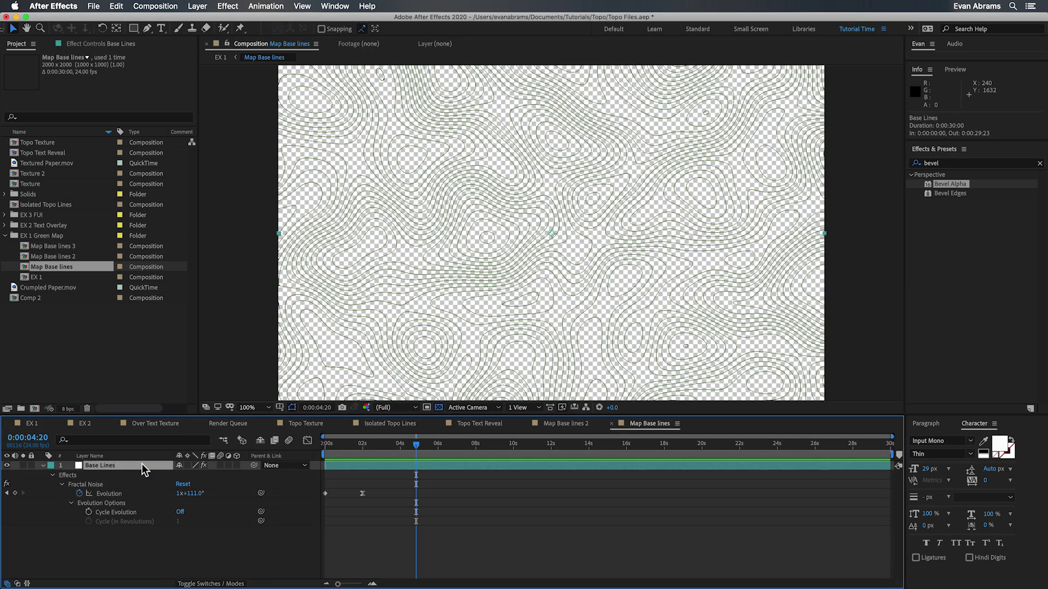
key("u")
key("u")
scroll(165, 496, "down", 5)
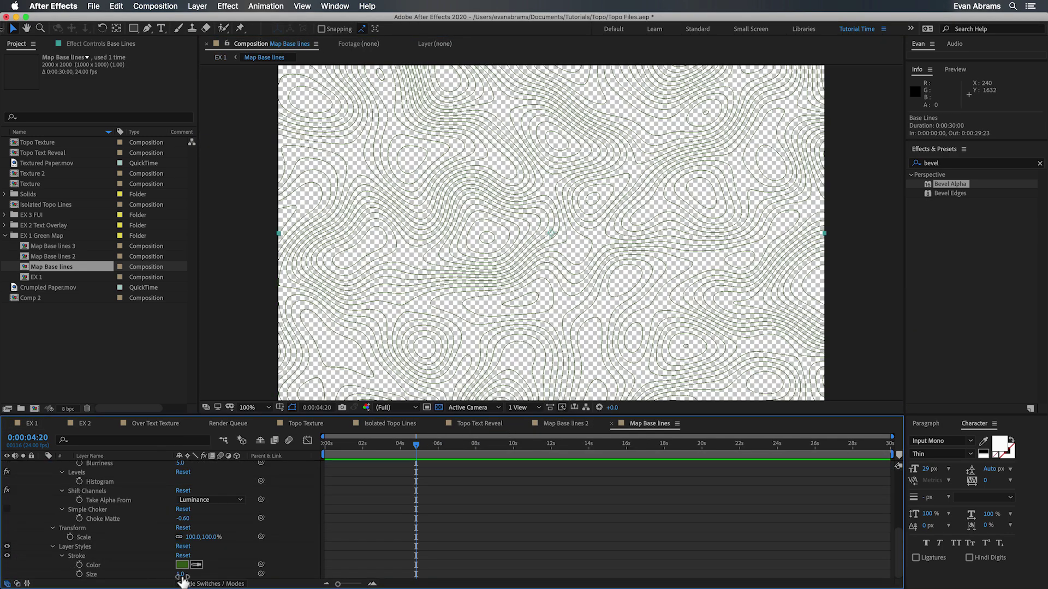
scroll(120, 512, "up", 2)
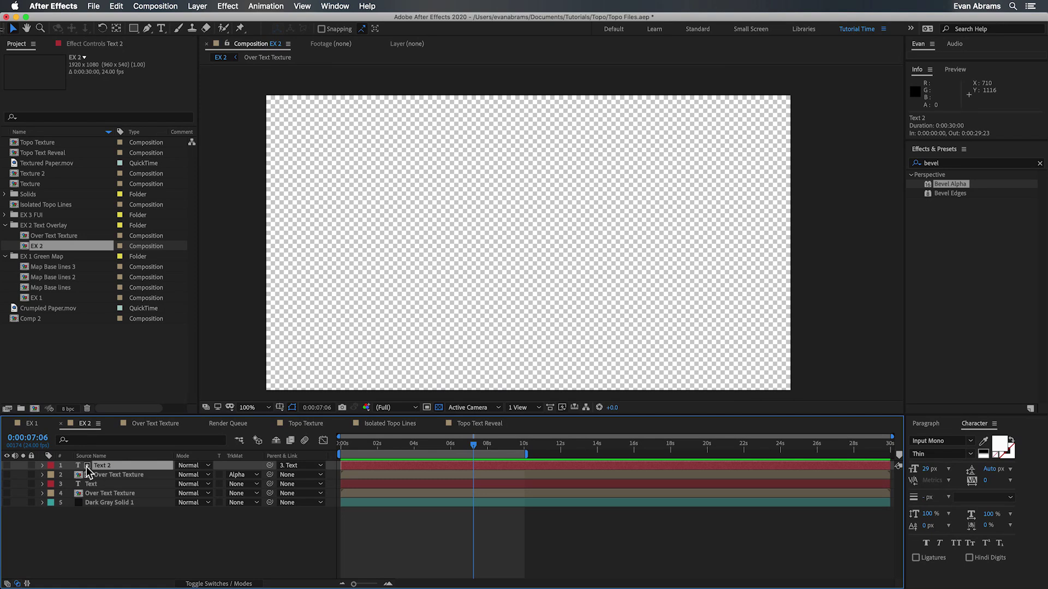
Step: Toggle Text 2 in EX 2, and make the upper Over Text Texture, Text and lower Over Text Texture layers visible one by one
left_click(7, 465)
left_click(6, 465)
left_click(6, 474)
left_click(143, 474)
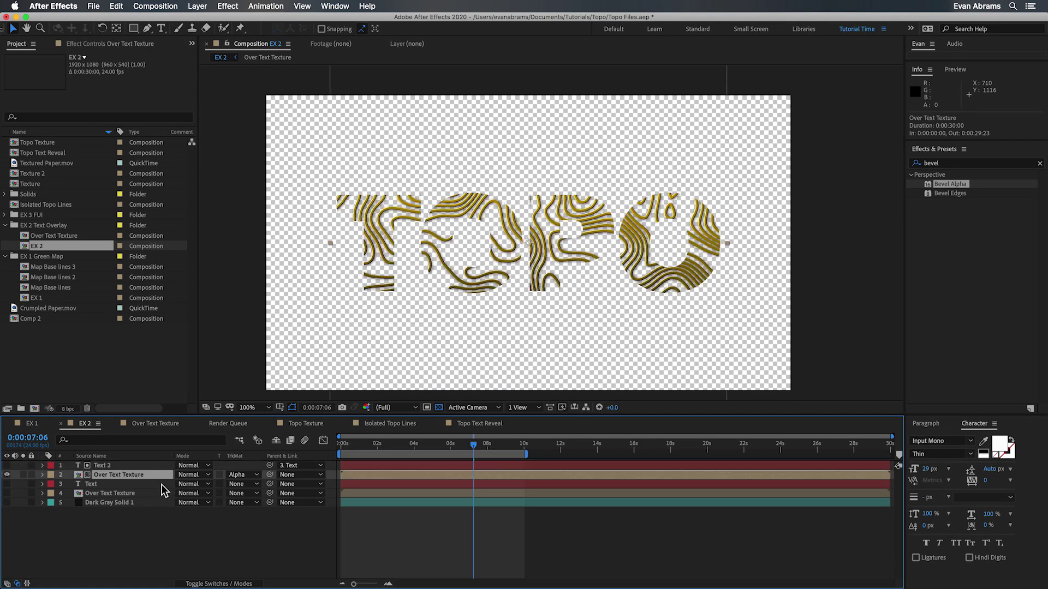
left_click(7, 484)
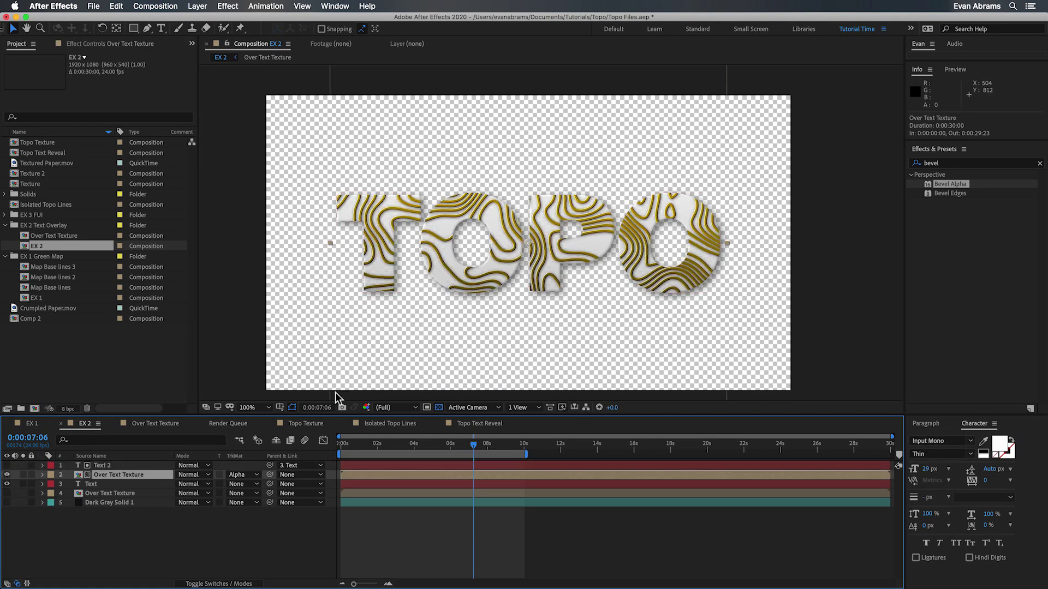
left_click(7, 493)
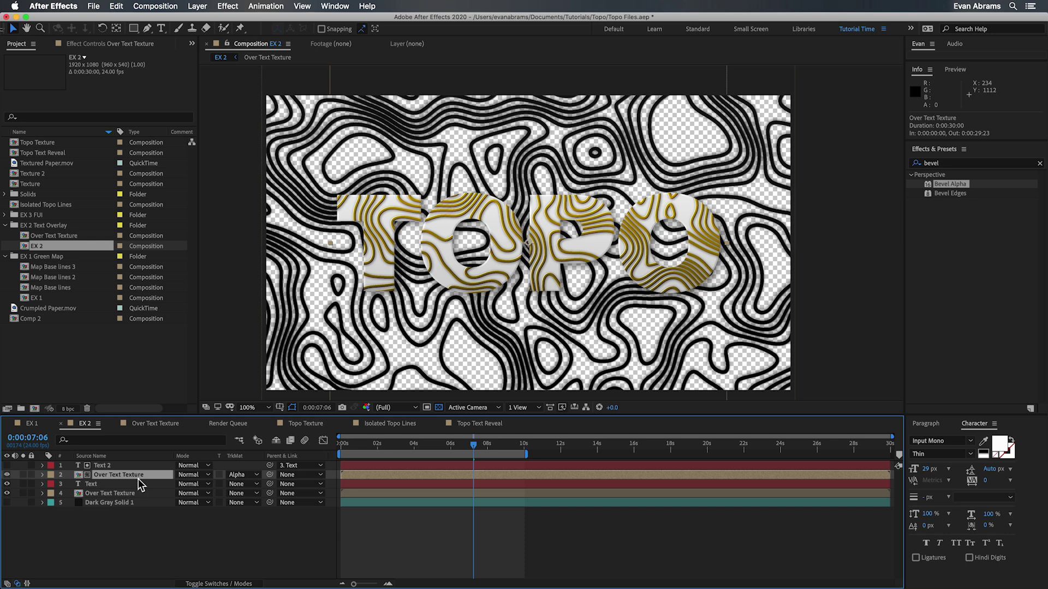
Step: Examine the Gradient Ramp, Bevel Alpha and Drop Shadow effects on the upper Over Text Texture layer
left_click(85, 47)
left_click(7, 85)
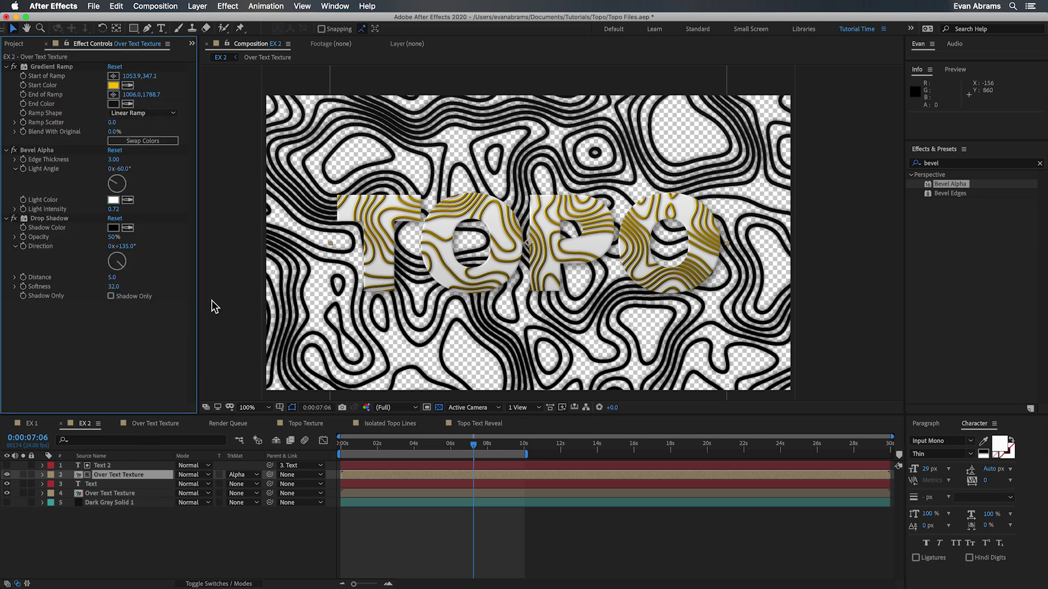
left_click(56, 66)
left_click(48, 150)
left_click(47, 219)
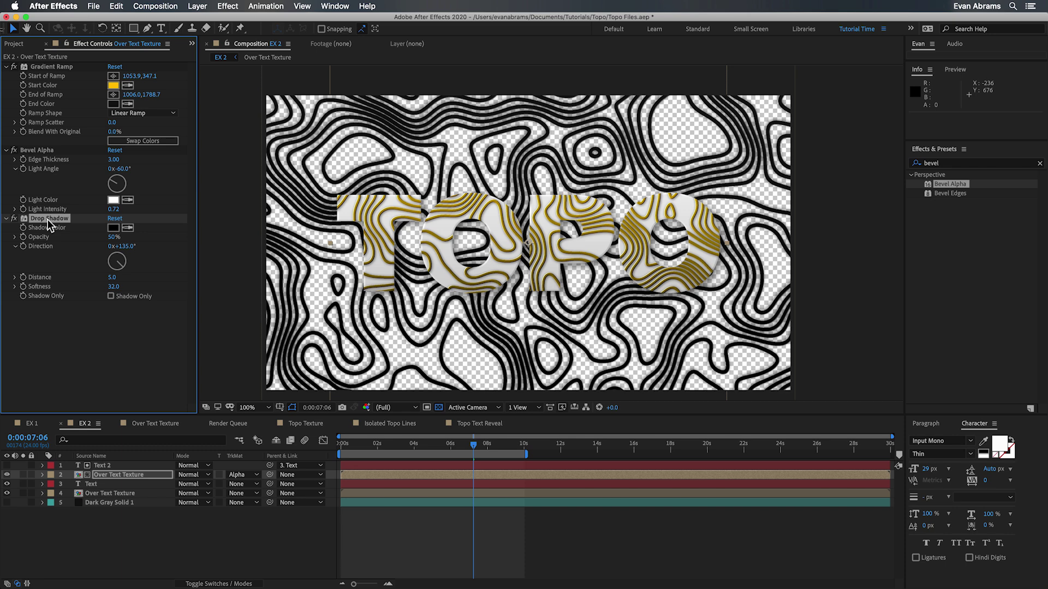
Step: Make the Dark Gray Solid 1 layer visible and scrub through the EX 2 animation from near the start
left_click(6, 502)
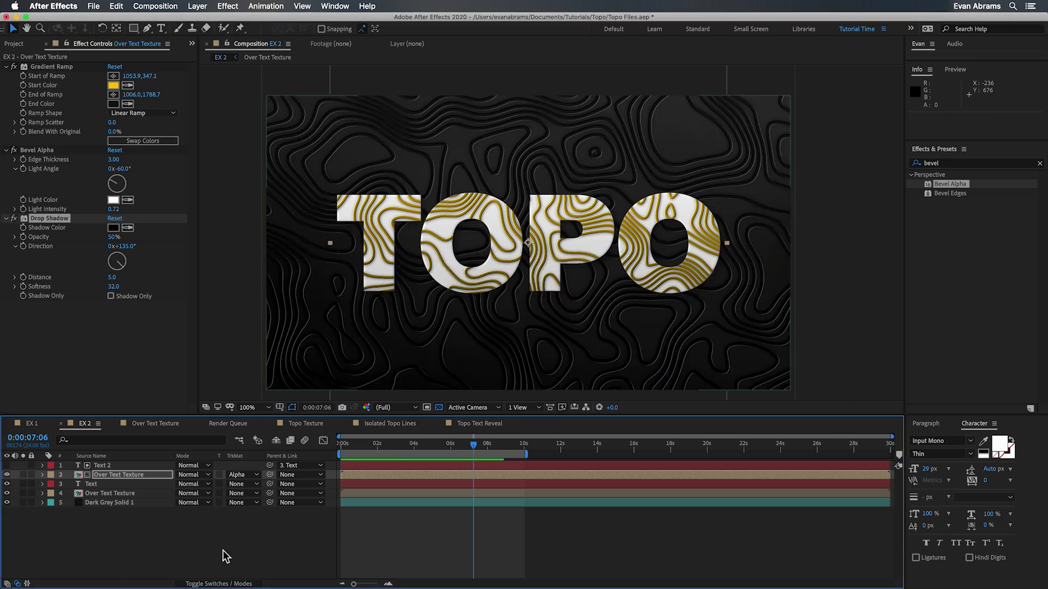
left_click(373, 537)
key("comma")
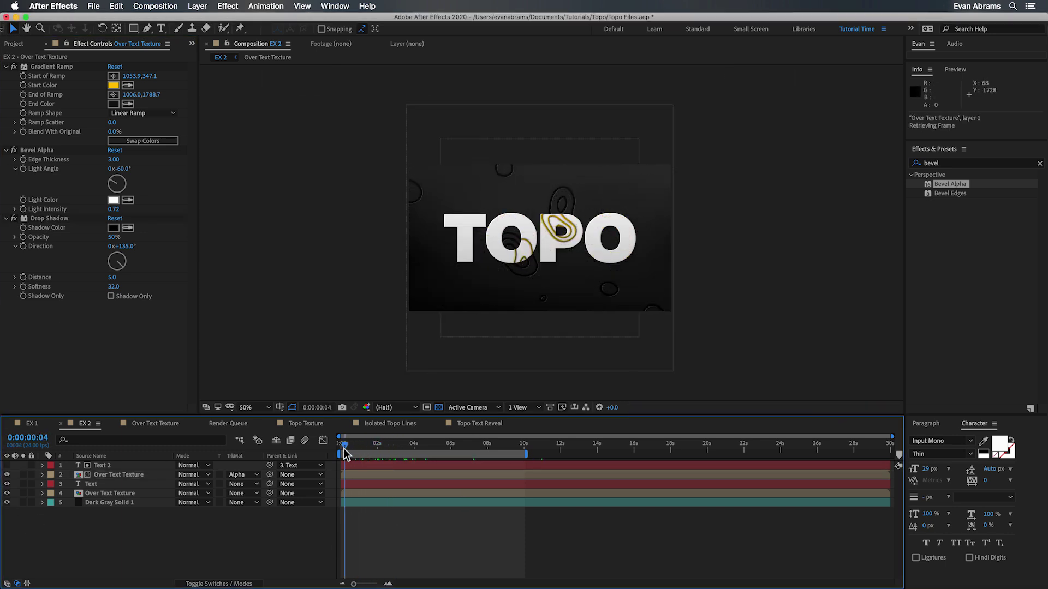
left_click_drag(362, 450, 459, 453)
key("period")
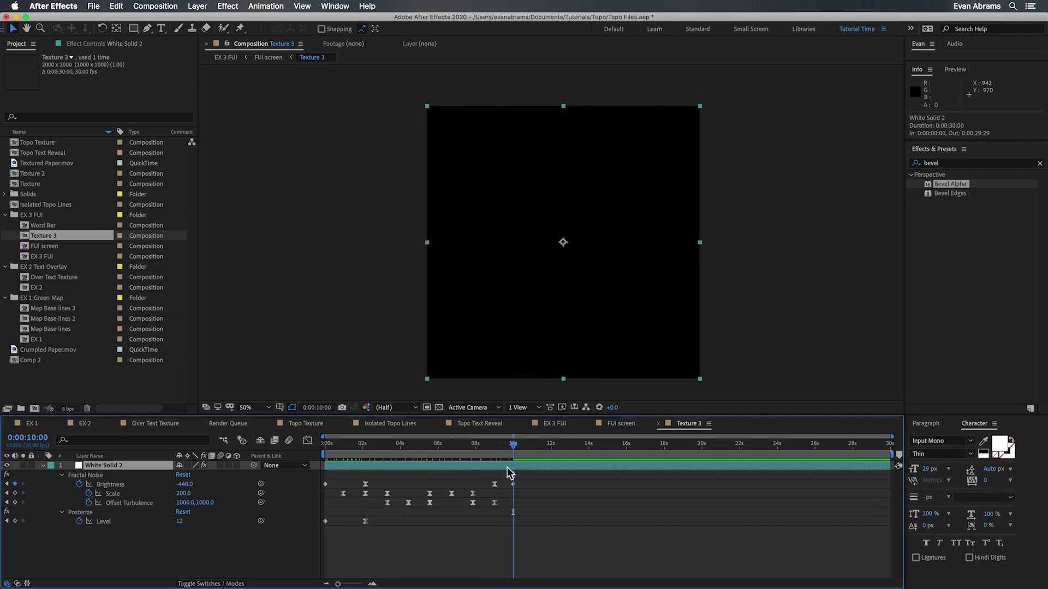
Step: Go from Texture 3 to the FUI screen composition and inspect the Venetian Blinds effect on its Texture 3 layer up close
key("Tab")
left_click(445, 471)
left_click(111, 46)
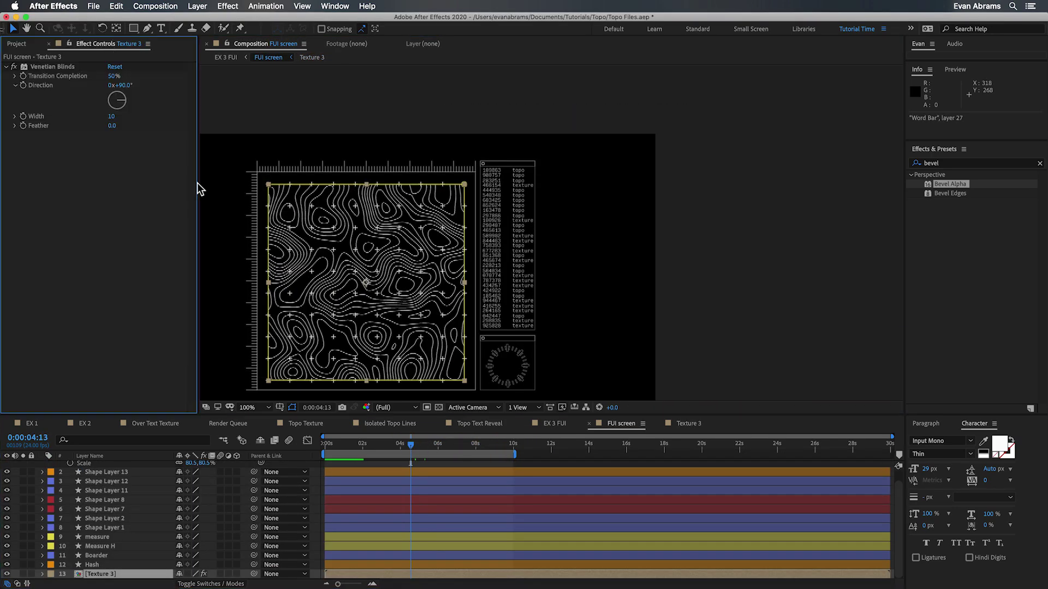
key("period")
key("space")
left_click_drag(399, 309, 589, 285)
left_click(121, 105)
key("v")
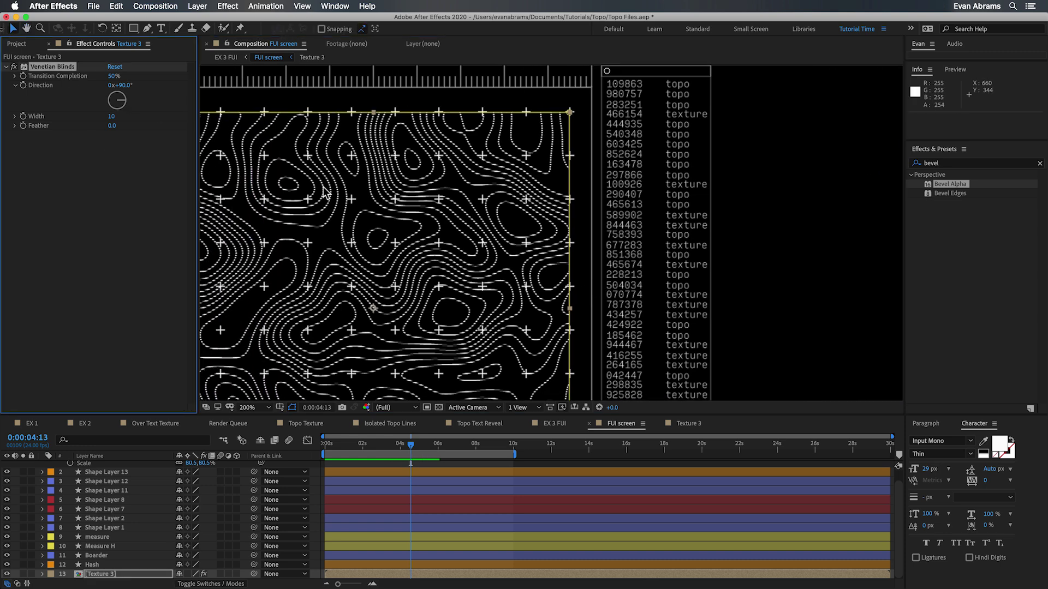
Step: Turn the Venetian Blinds effect on the Texture 3 layer off and back on to compare the contour lines
key("space")
left_click_drag(503, 287, 627, 253)
left_click(14, 66)
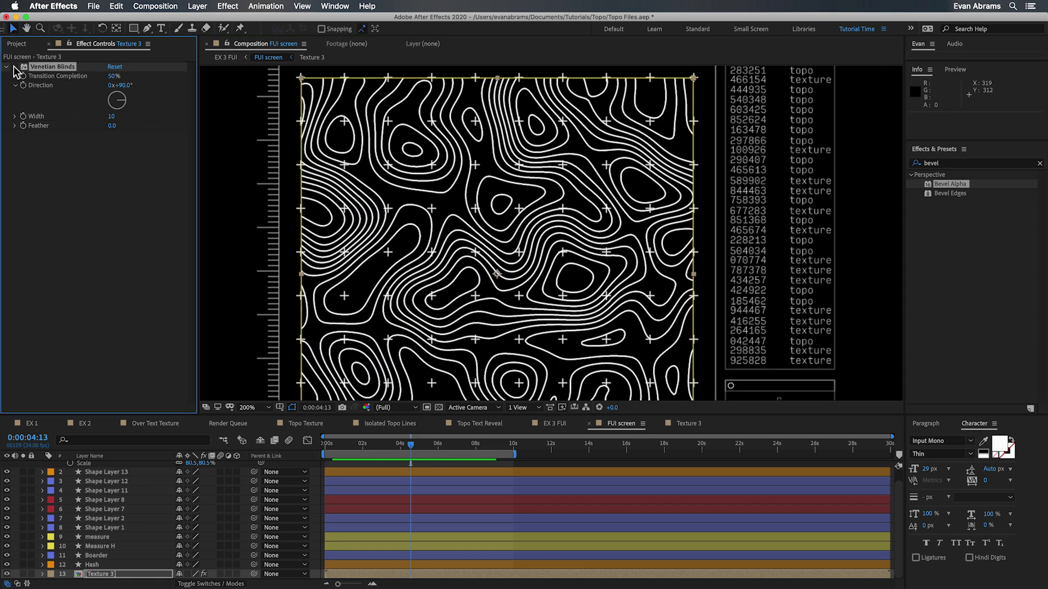
left_click(14, 66)
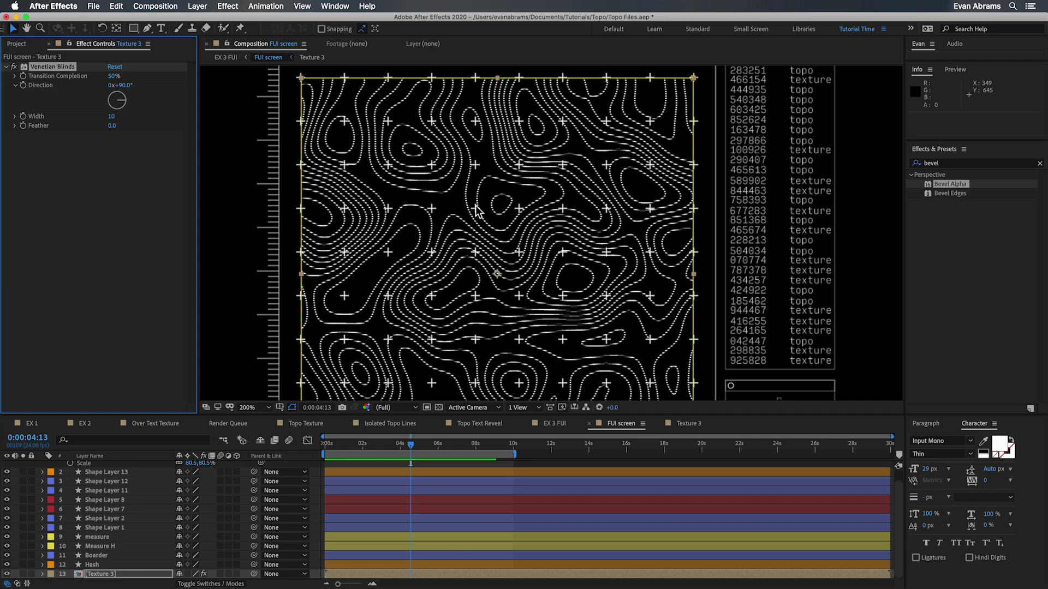
Step: Scrub through the FUI screen timeline to preview the animated contour lines in the full composition
key("comma")
left_click(446, 445)
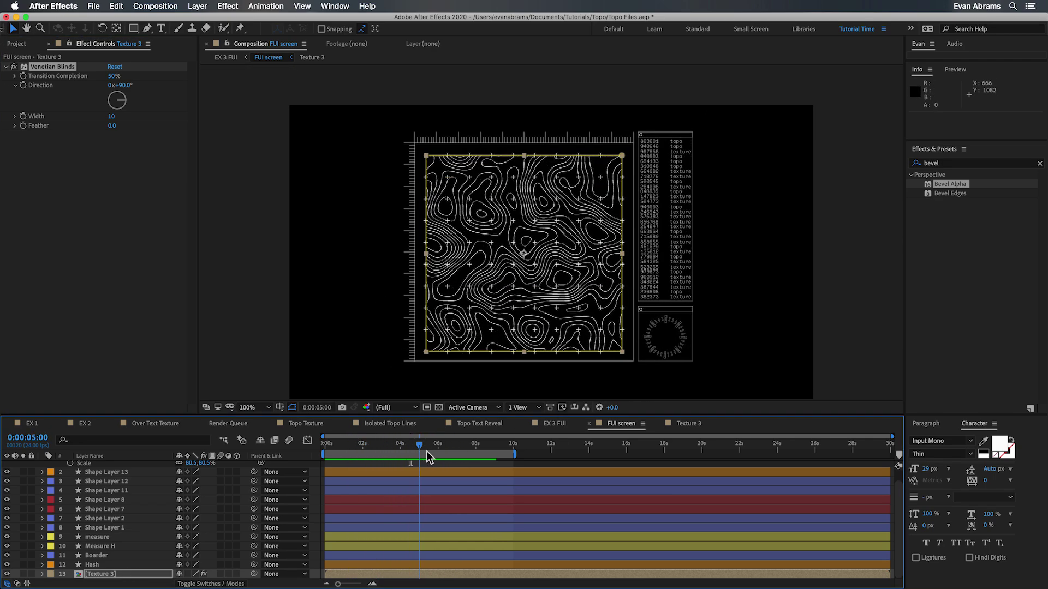
left_click_drag(427, 458, 462, 464)
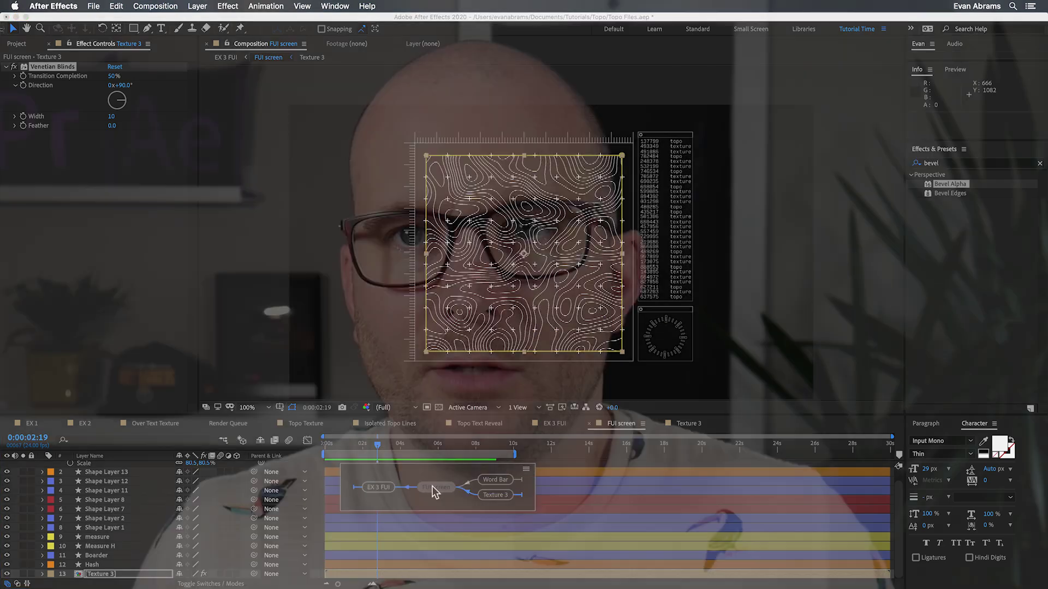